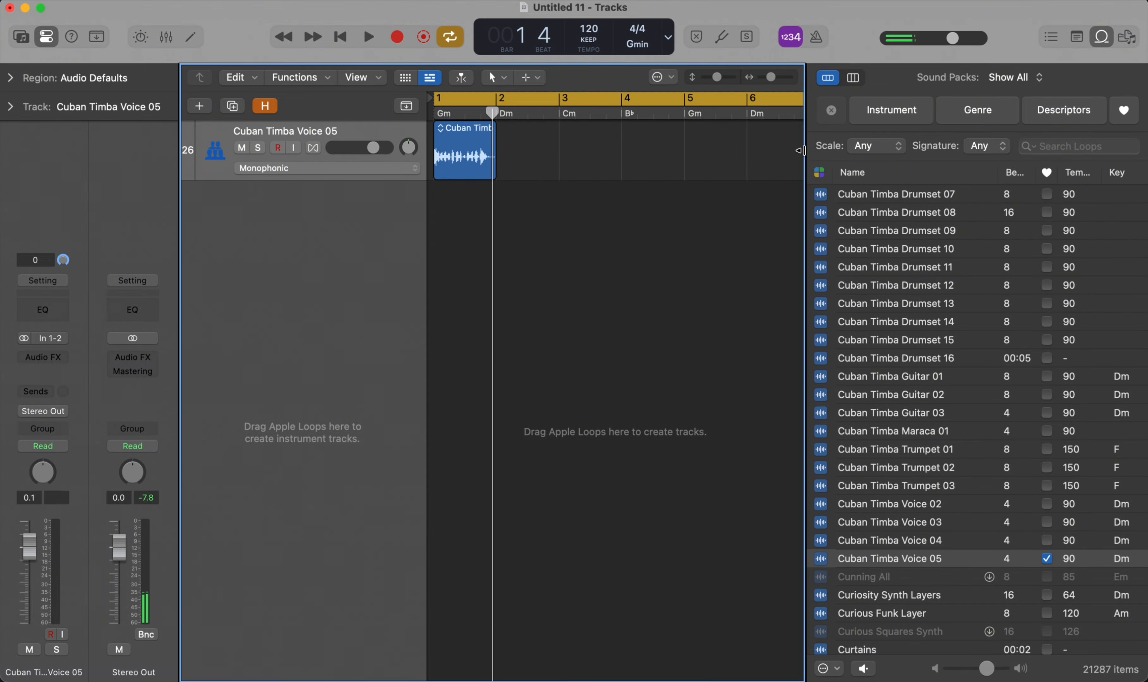
Hide the loop browser and play the Cuban Timba Voice 05 region from bar 1
{"action": "key", "text": "o"}
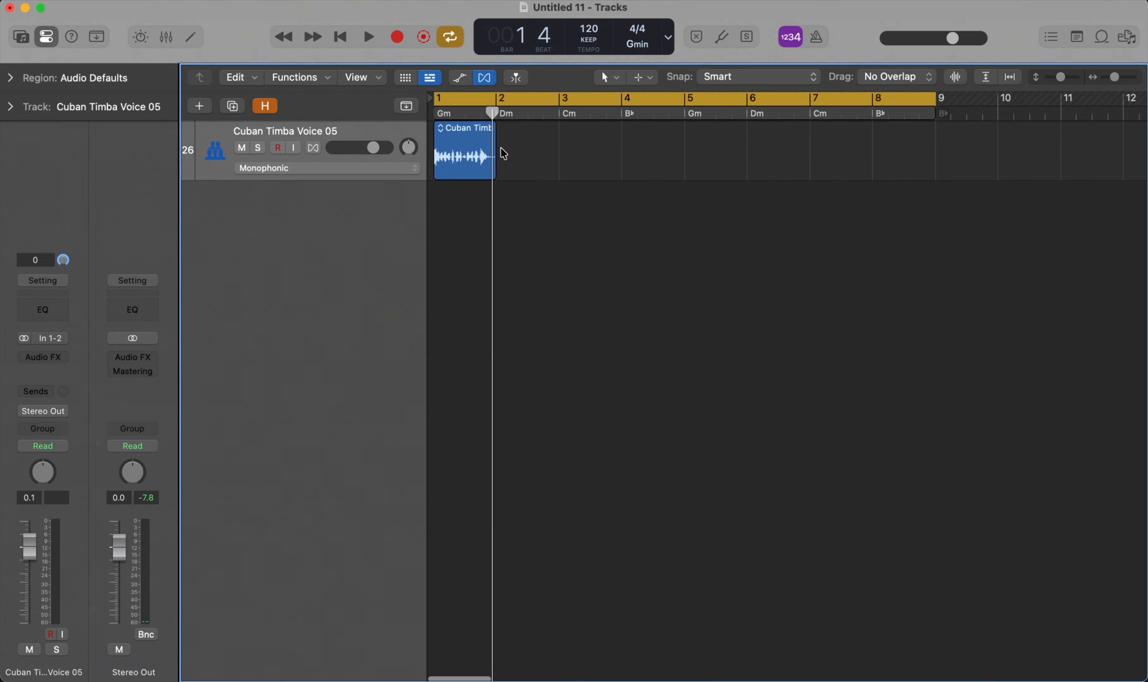
{"action": "scroll", "coordinate": [503, 150], "scroll_direction": "up", "scroll_amount": 5}
{"action": "scroll", "coordinate": [503, 150], "scroll_direction": "left", "scroll_amount": 5}
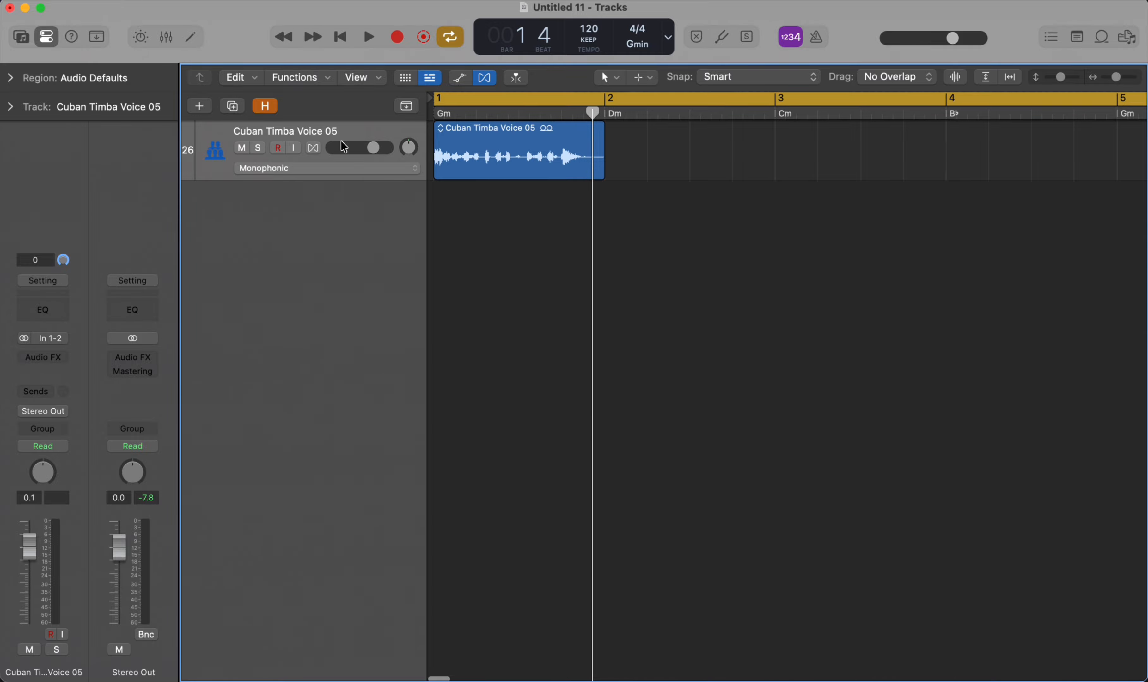
{"action": "left_click", "coordinate": [351, 133]}
{"action": "key", "text": "space"}
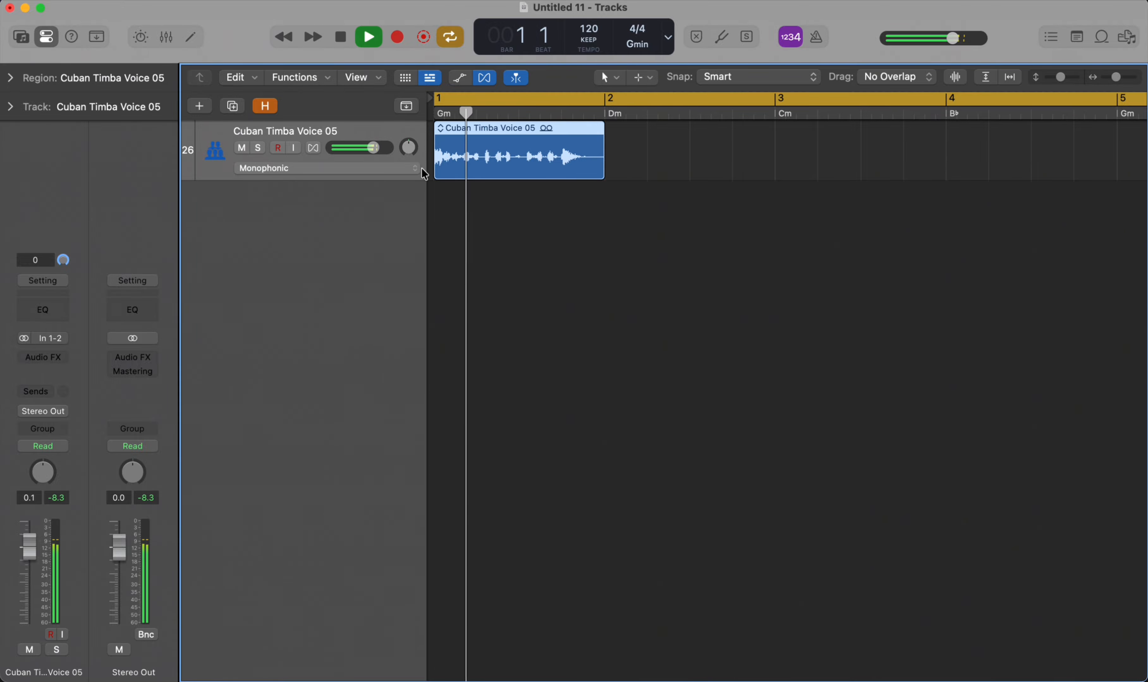
{"action": "key", "text": "space"}
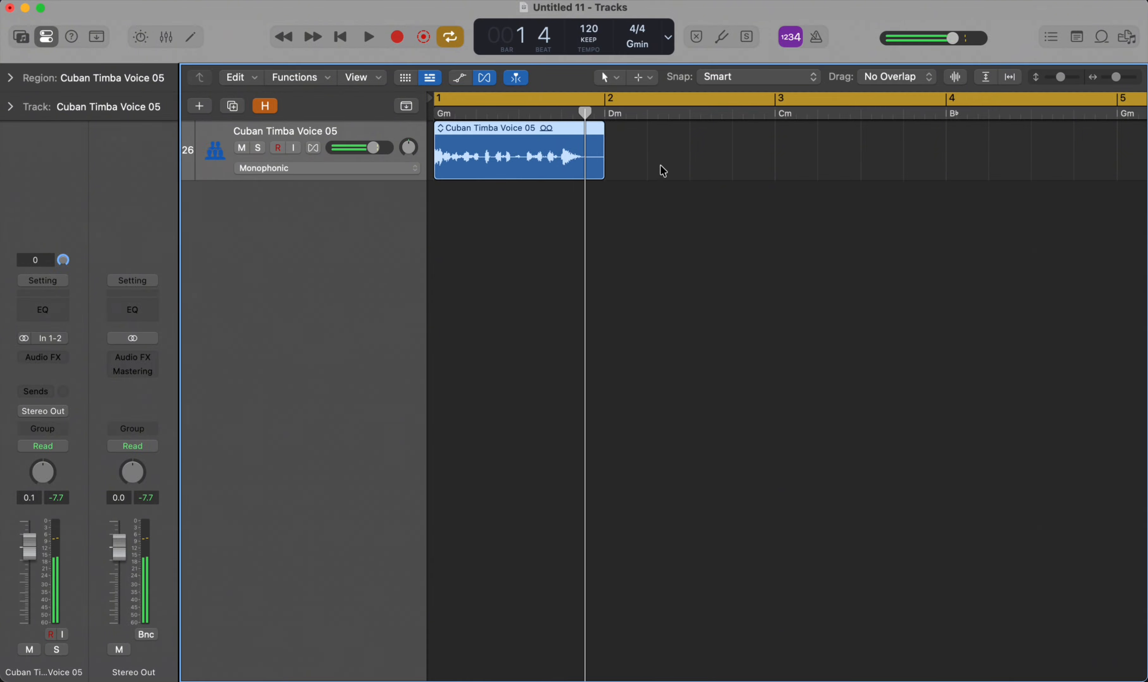
Repeat the Cuban Timba Voice 05 region three times so the copies fill bars 1 to 4
{"action": "key", "text": "super+r"}
{"action": "key", "text": "super+r"}
{"action": "key", "text": "super+r"}
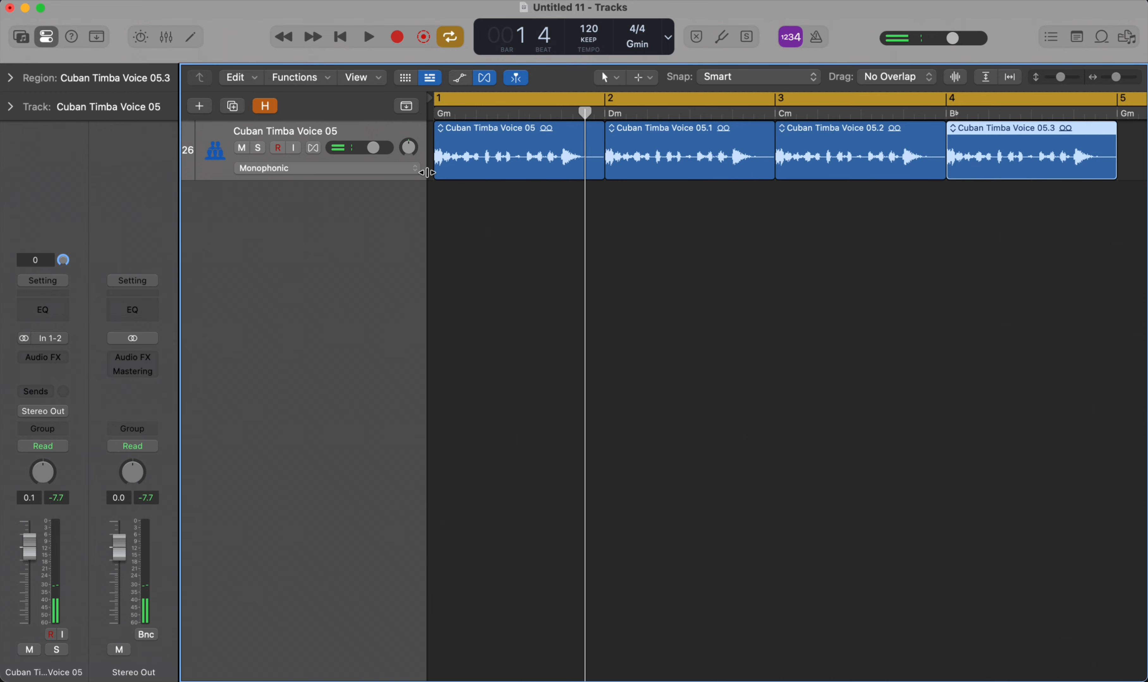
{"action": "key", "text": "super+Left"}
{"action": "key", "text": "super+Left"}
{"action": "key", "text": "super+Left"}
{"action": "left_click", "coordinate": [648, 213]}
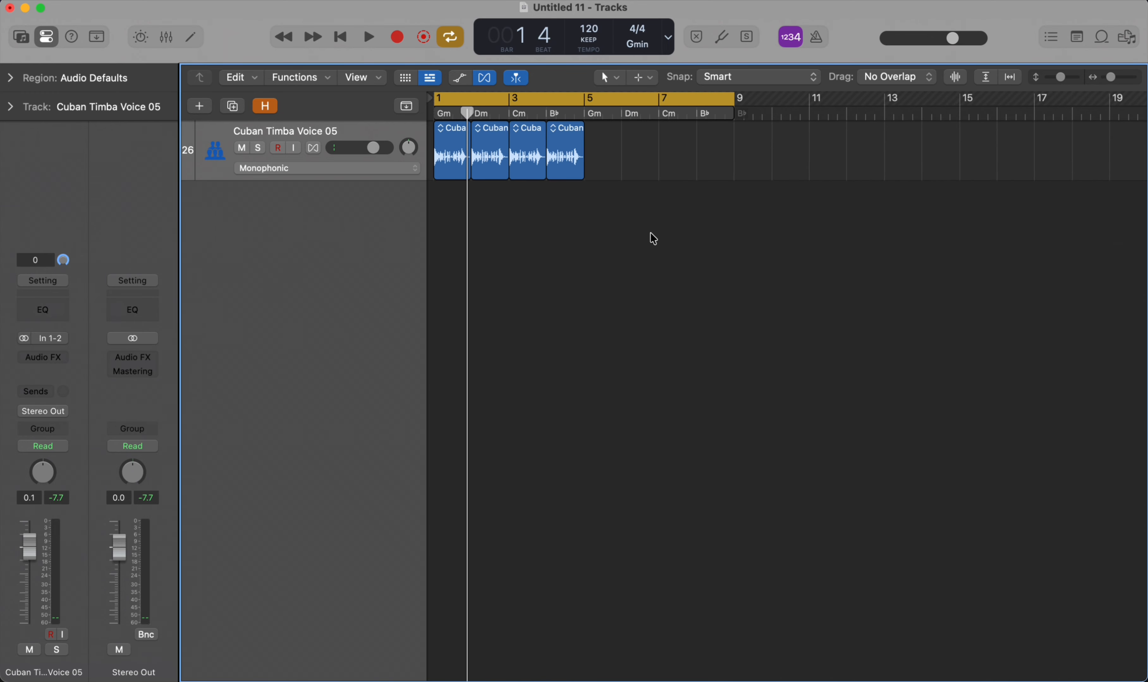
Repeat all four vocal regions once to fill bars 5 to 8, and play the track
{"action": "left_click", "coordinate": [393, 126]}
{"action": "key", "text": "super+r"}
{"action": "key", "text": "space"}
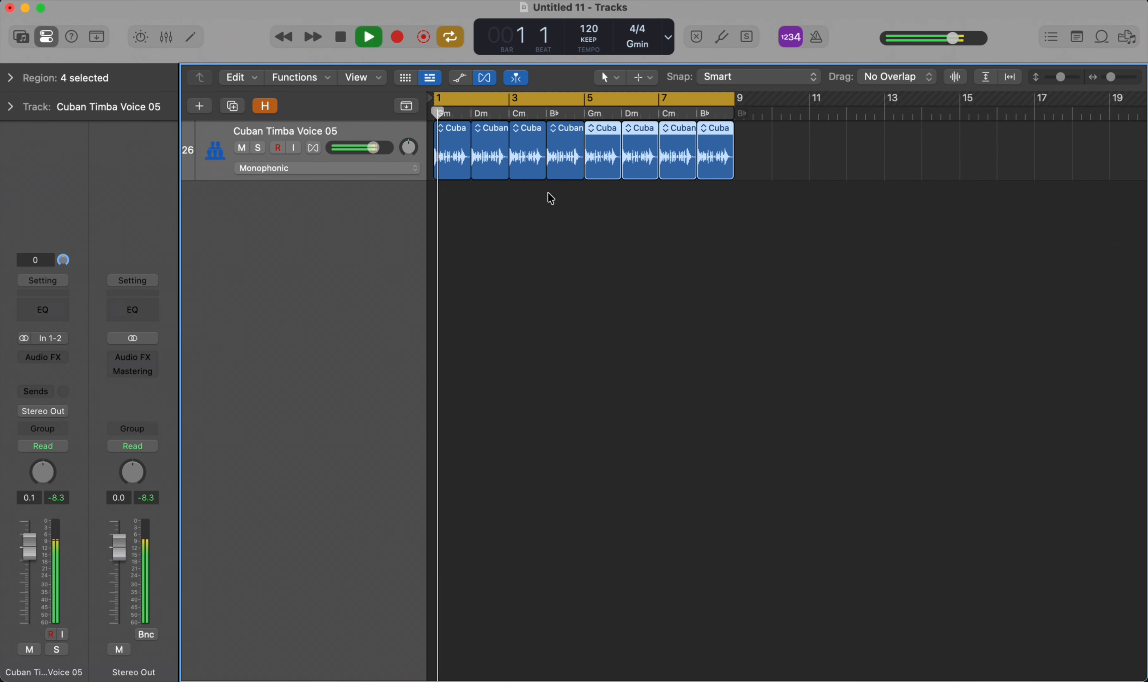
{"action": "right_click", "coordinate": [461, 194]}
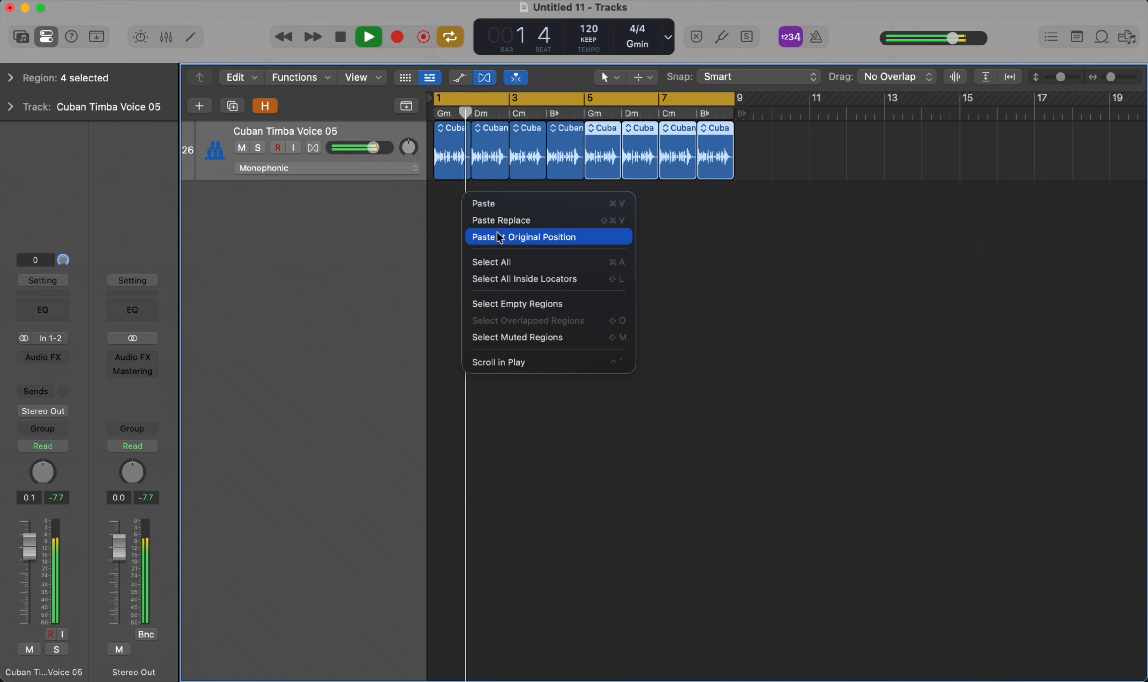
{"action": "left_click", "coordinate": [430, 271]}
{"action": "key", "text": "super+Right"}
{"action": "key", "text": "super+Right"}
{"action": "key", "text": "super+Right"}
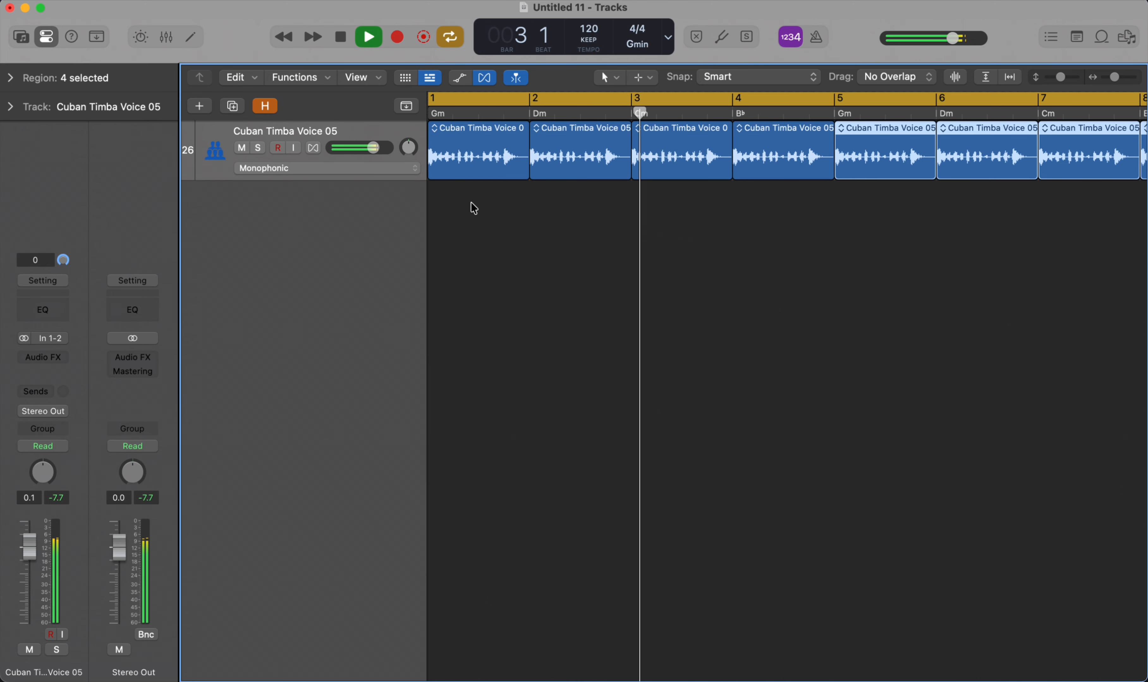
{"action": "key", "text": "space"}
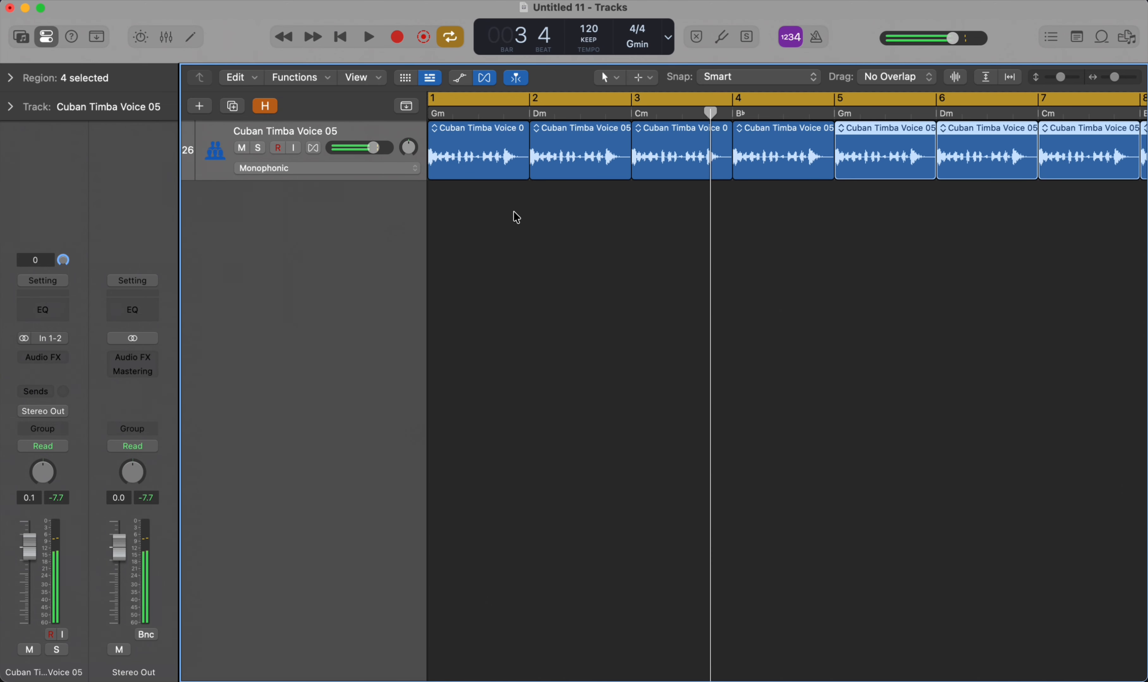
Select all regions on the vocal track, insert a Channel EQ on its channel strip and play it with the analyzer running
{"action": "left_click", "coordinate": [497, 154]}
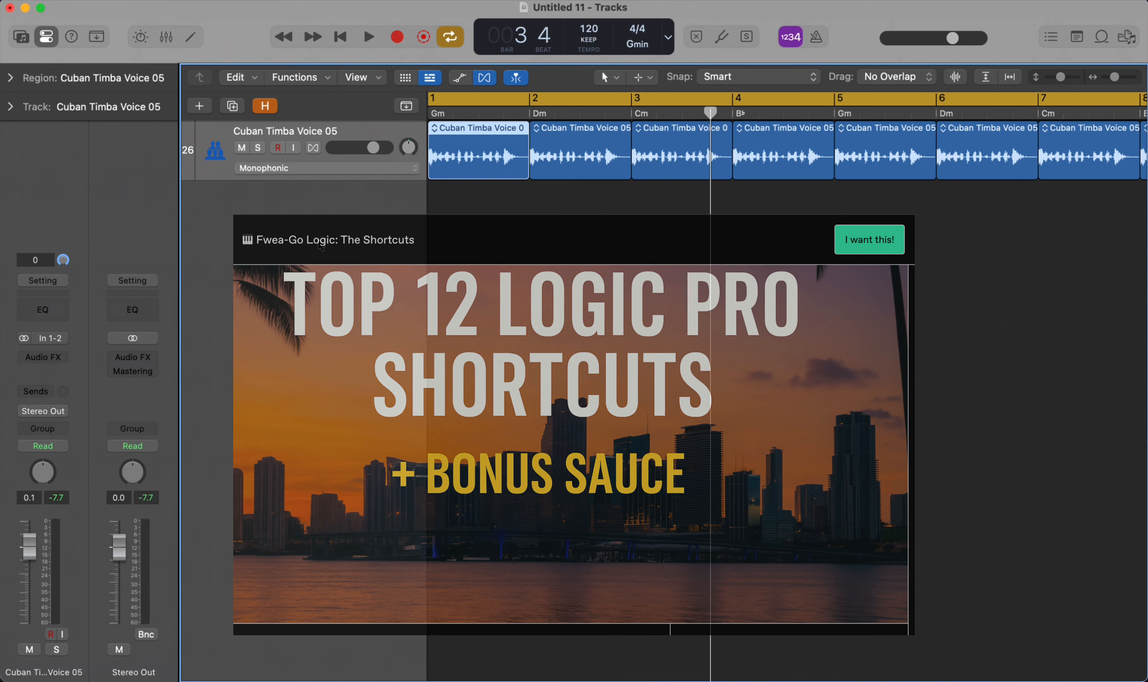
{"action": "left_click", "coordinate": [296, 173]}
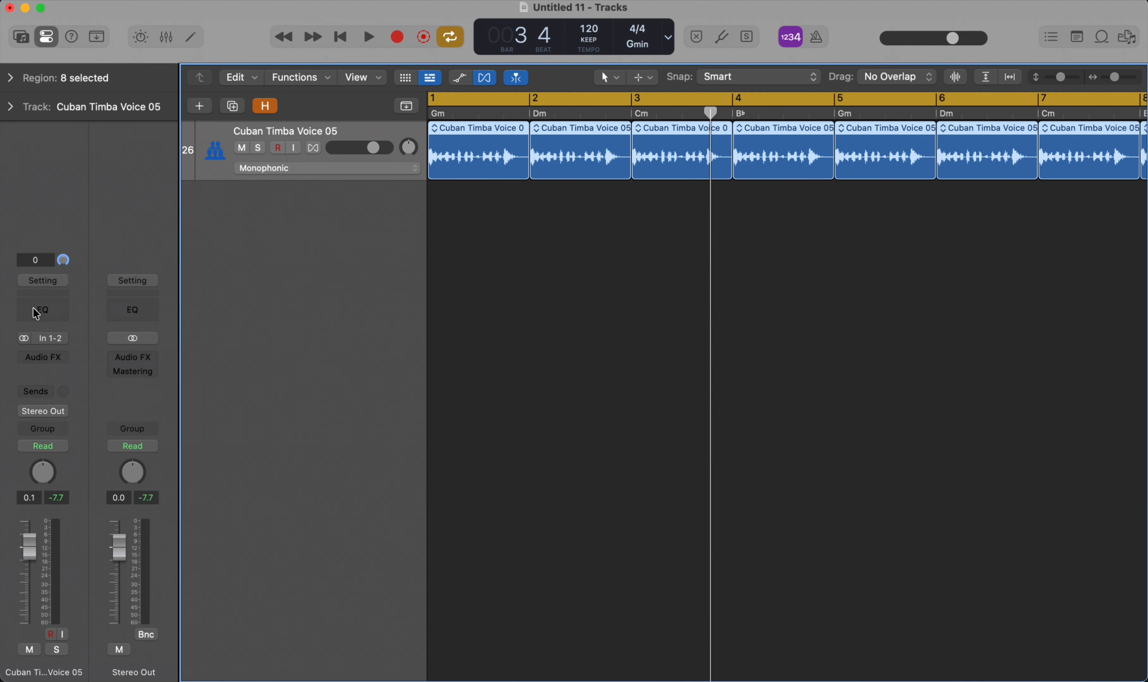
{"action": "left_click", "coordinate": [50, 315]}
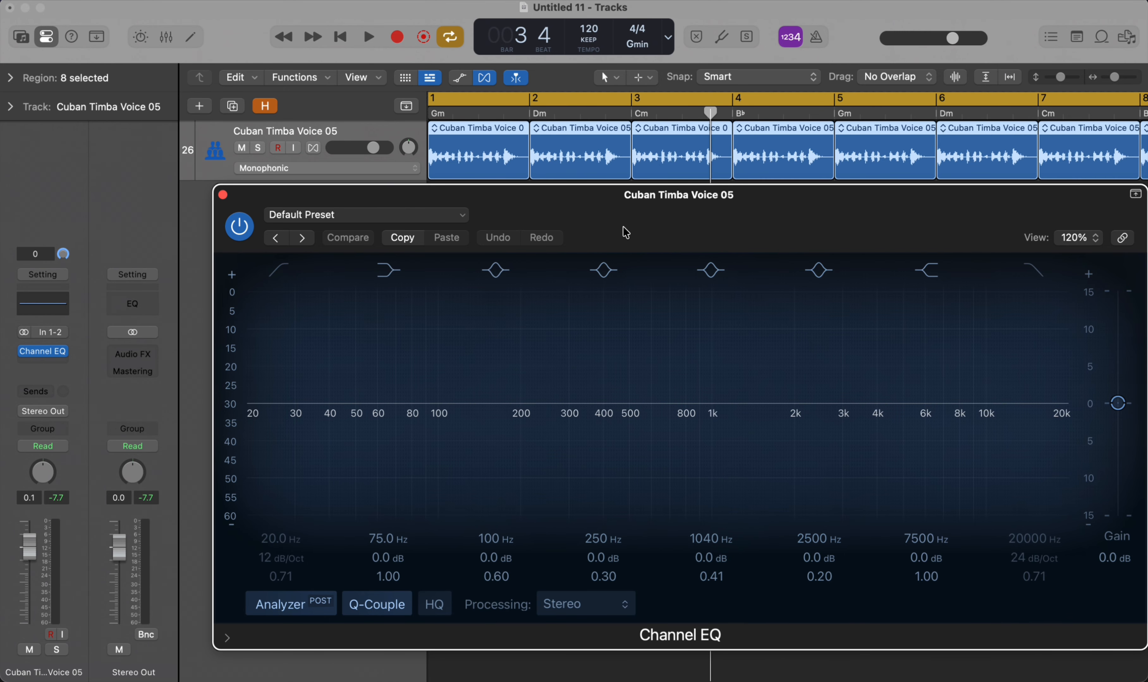
{"action": "left_click_drag", "start_coordinate": [617, 222], "coordinate": [571, 253]}
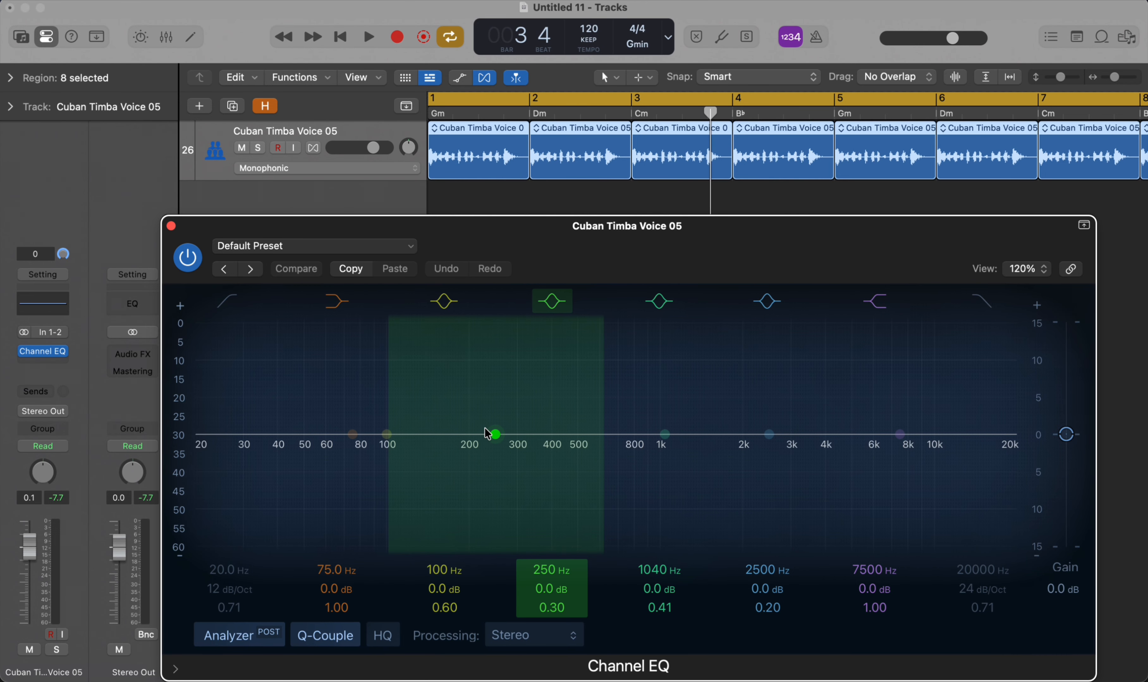
{"action": "key", "text": "space"}
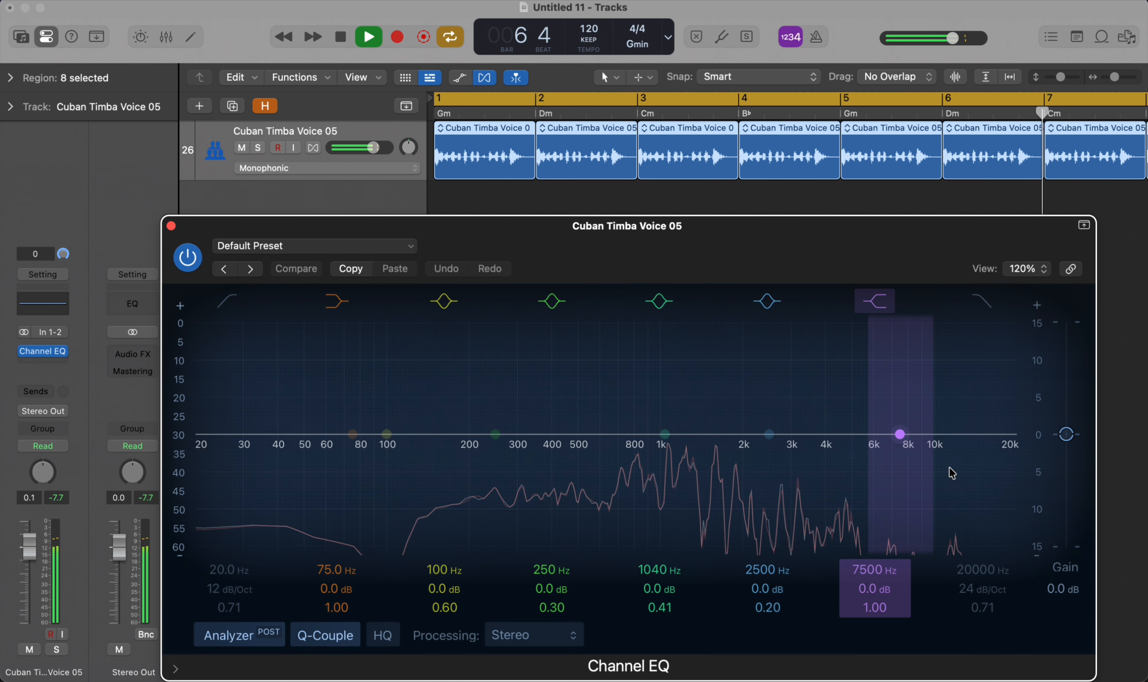
{"action": "key", "text": "space"}
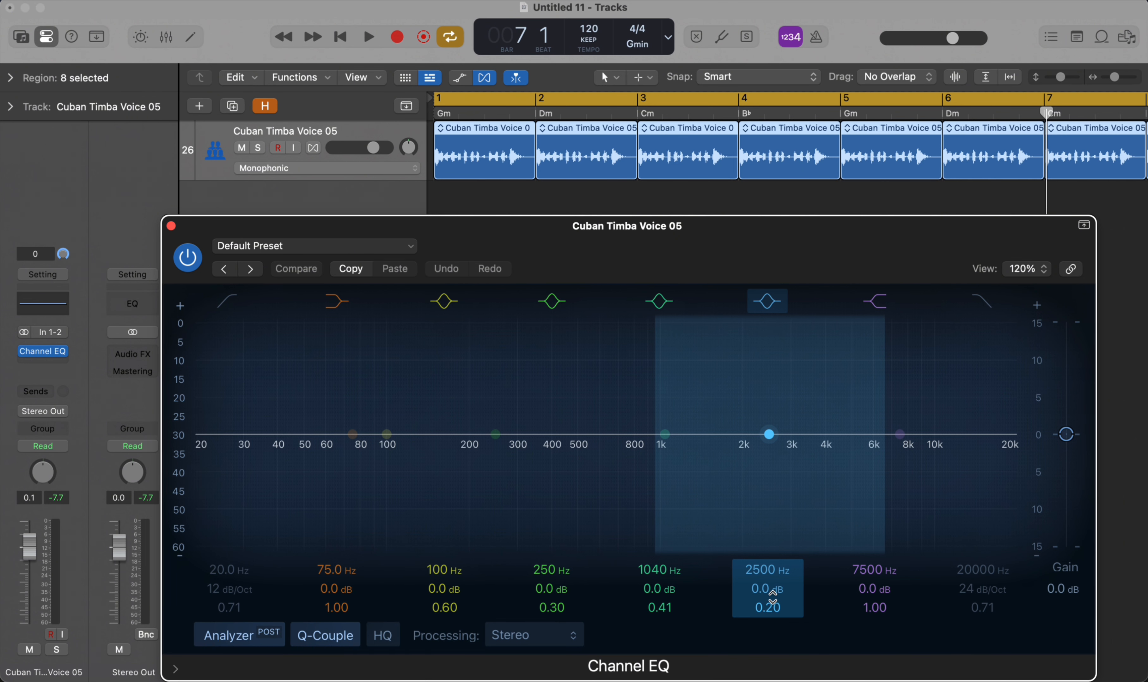
Set the Channel EQ's 2500 Hz band to 2420 Hz with a gain of -0.2 dB and a Q of 2.50
{"action": "mouse_move", "coordinate": [772, 607]}
{"action": "left_mouse_down"}
{"action": "mouse_move", "coordinate": [771, 575]}
{"action": "mouse_move", "coordinate": [778, 610]}
{"action": "left_mouse_up"}
{"action": "left_click_drag", "start_coordinate": [769, 434], "coordinate": [769, 385]}
{"action": "left_click_drag", "start_coordinate": [779, 614], "coordinate": [774, 605]}
{"action": "left_click_drag", "start_coordinate": [766, 393], "coordinate": [768, 447]}
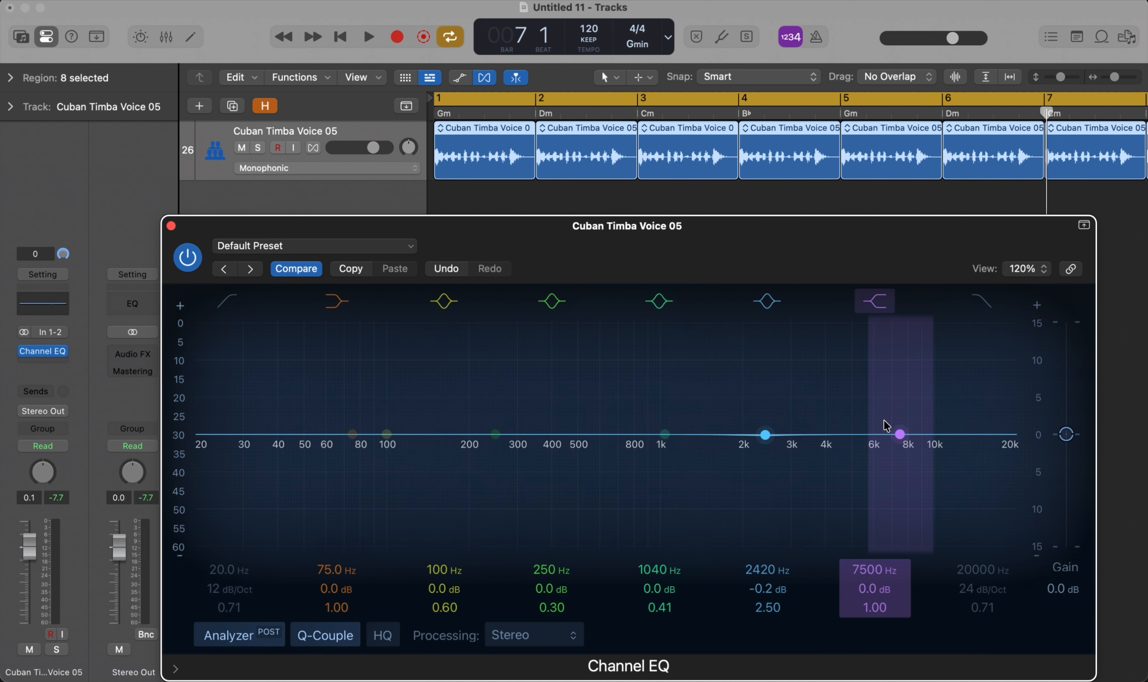
{"action": "left_click", "coordinate": [1067, 438]}
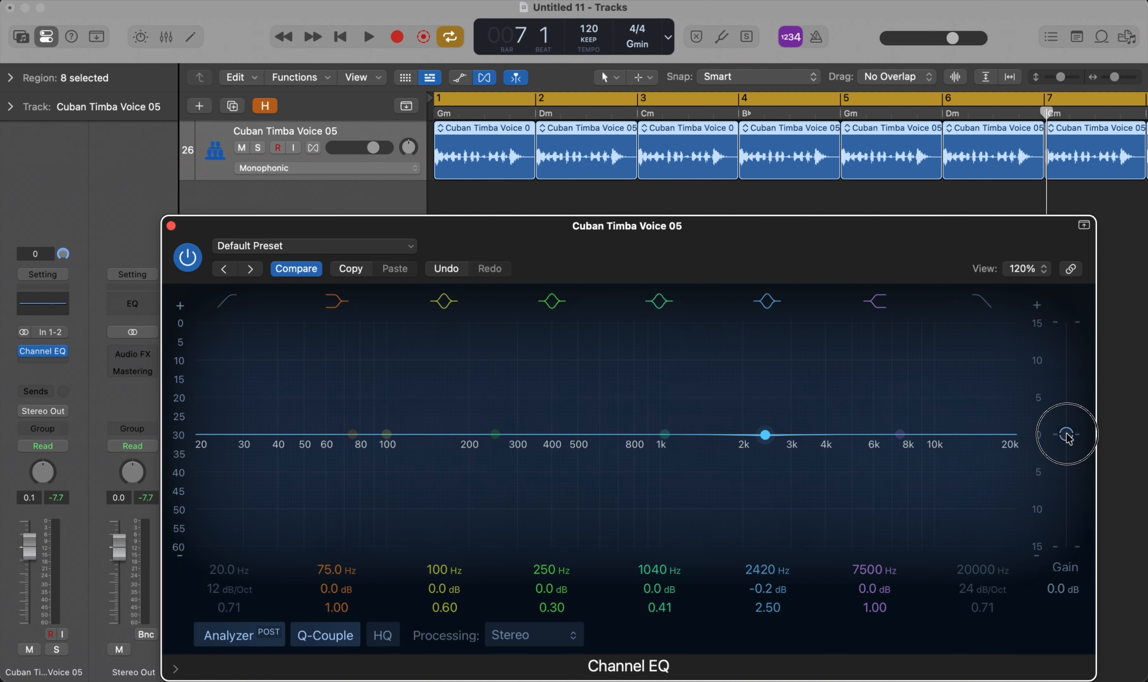
{"action": "mouse_move", "coordinate": [1067, 437]}
{"action": "left_mouse_down"}
{"action": "mouse_move", "coordinate": [1050, 575]}
{"action": "mouse_move", "coordinate": [1034, 292]}
{"action": "mouse_move", "coordinate": [1048, 422]}
{"action": "mouse_move", "coordinate": [1067, 440]}
{"action": "left_mouse_up"}
{"action": "left_click_drag", "start_coordinate": [1065, 434], "coordinate": [1065, 434]}
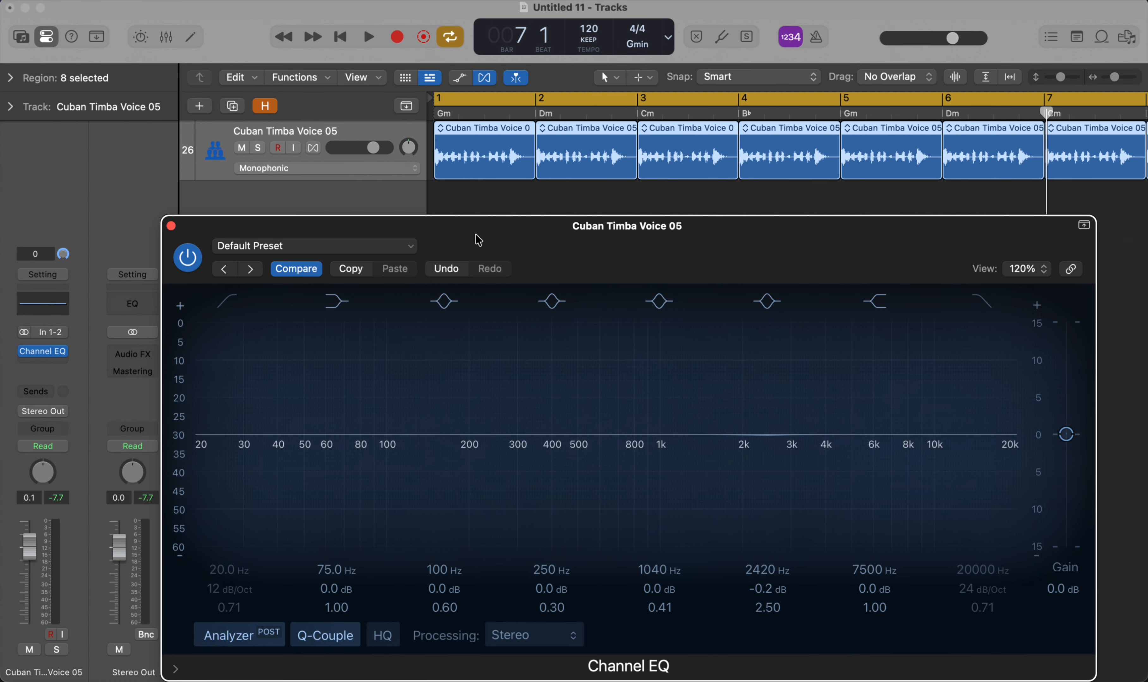
Set the high shelf to 7000 Hz +0.6 dB, the upper-mid bell to 995 Hz +0.1 dB and the low shelf to 60.5 Hz -0.2 dB, auditioning them
{"action": "left_click_drag", "start_coordinate": [478, 239], "coordinate": [456, 250]}
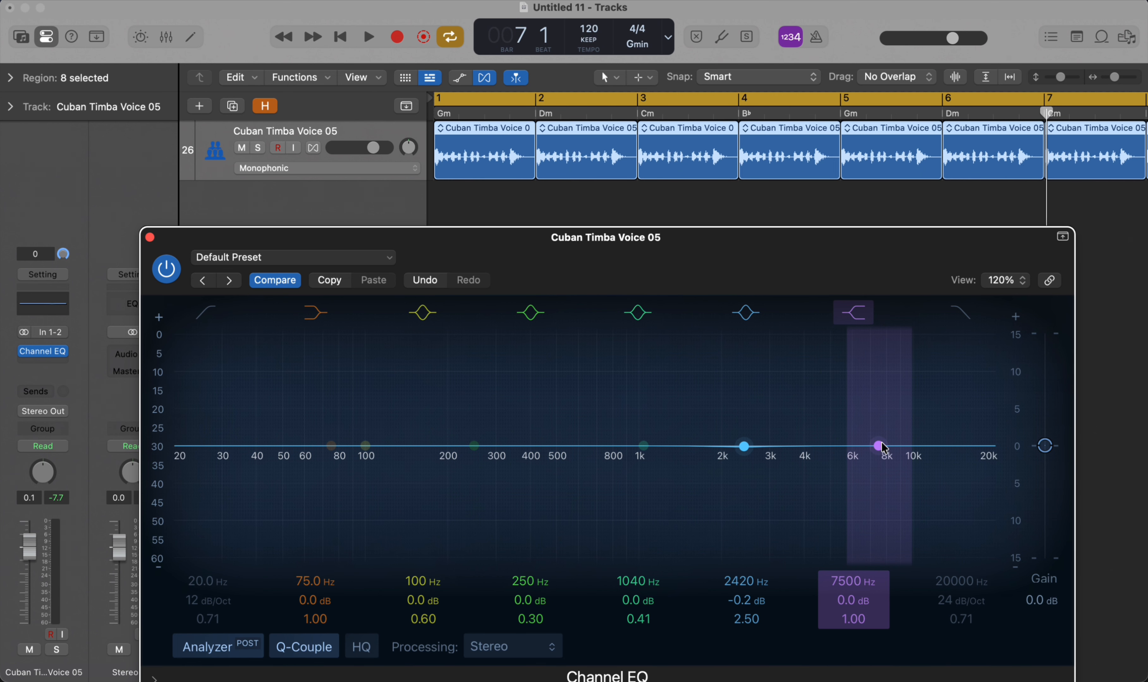
{"action": "mouse_move", "coordinate": [878, 447]}
{"action": "left_mouse_down"}
{"action": "mouse_move", "coordinate": [874, 586]}
{"action": "mouse_move", "coordinate": [853, 302]}
{"action": "mouse_move", "coordinate": [870, 442]}
{"action": "left_mouse_up"}
{"action": "left_click", "coordinate": [644, 446]}
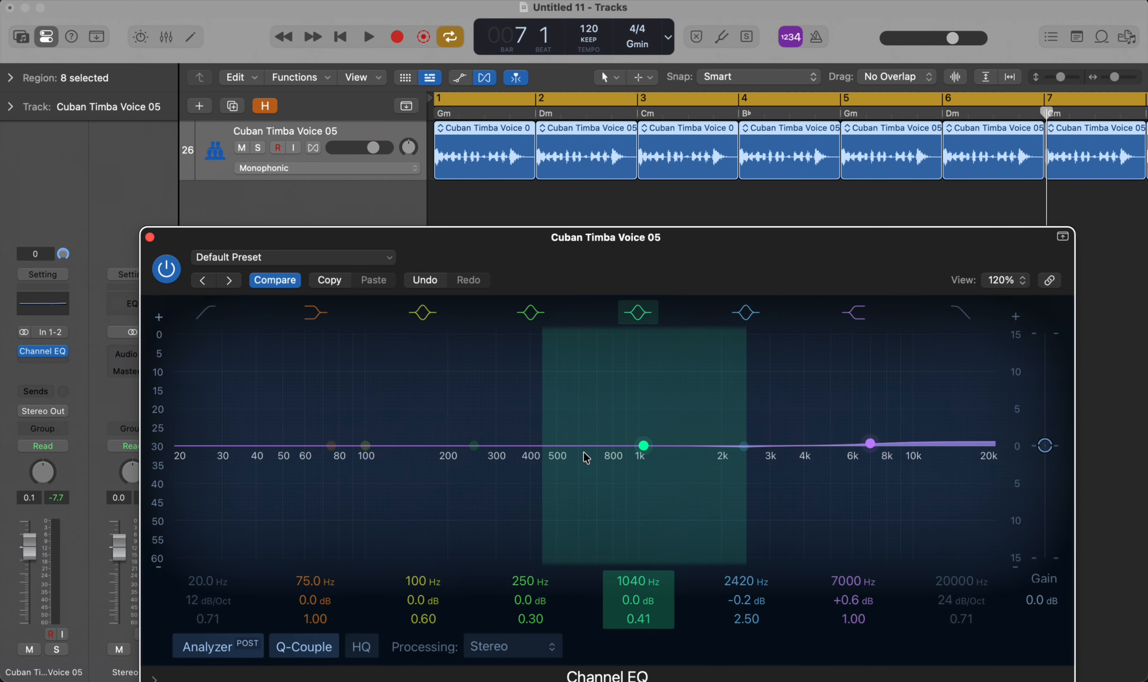
{"action": "mouse_move", "coordinate": [644, 448]}
{"action": "left_mouse_down"}
{"action": "mouse_move", "coordinate": [626, 551]}
{"action": "mouse_move", "coordinate": [635, 348]}
{"action": "mouse_move", "coordinate": [622, 374]}
{"action": "mouse_move", "coordinate": [642, 416]}
{"action": "mouse_move", "coordinate": [638, 444]}
{"action": "left_mouse_up"}
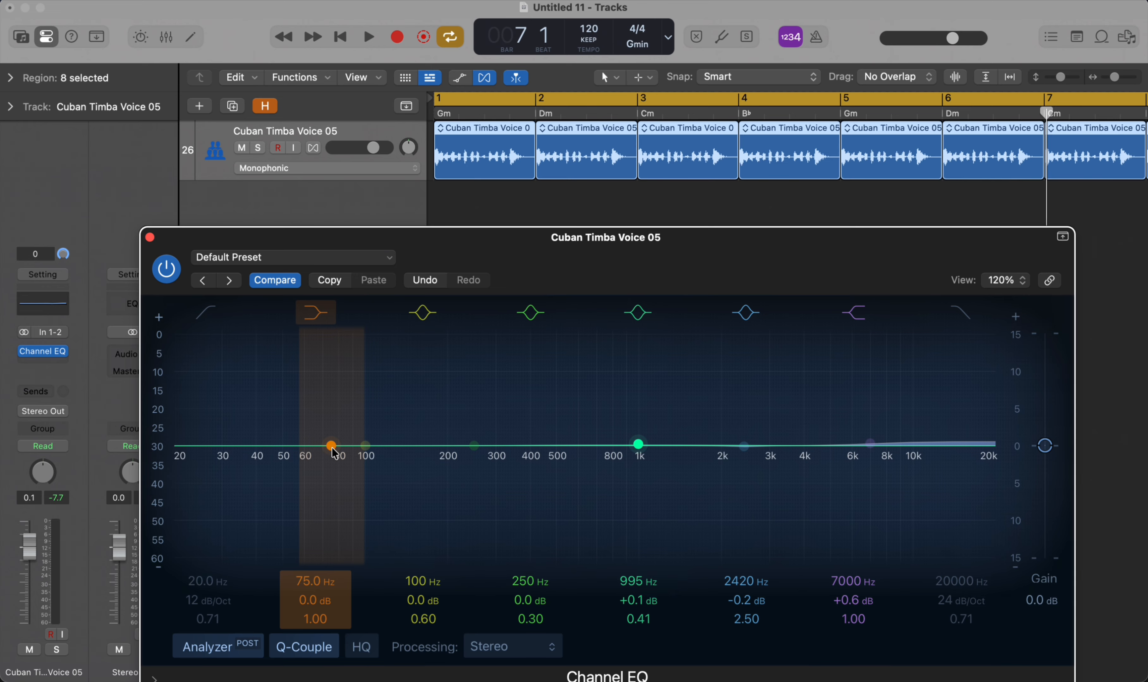
{"action": "mouse_move", "coordinate": [331, 448]}
{"action": "left_mouse_down"}
{"action": "mouse_move", "coordinate": [315, 498]}
{"action": "mouse_move", "coordinate": [313, 613]}
{"action": "mouse_move", "coordinate": [297, 454]}
{"action": "mouse_move", "coordinate": [277, 384]}
{"action": "mouse_move", "coordinate": [306, 311]}
{"action": "mouse_move", "coordinate": [295, 345]}
{"action": "mouse_move", "coordinate": [320, 345]}
{"action": "mouse_move", "coordinate": [324, 327]}
{"action": "mouse_move", "coordinate": [304, 449]}
{"action": "left_mouse_up"}
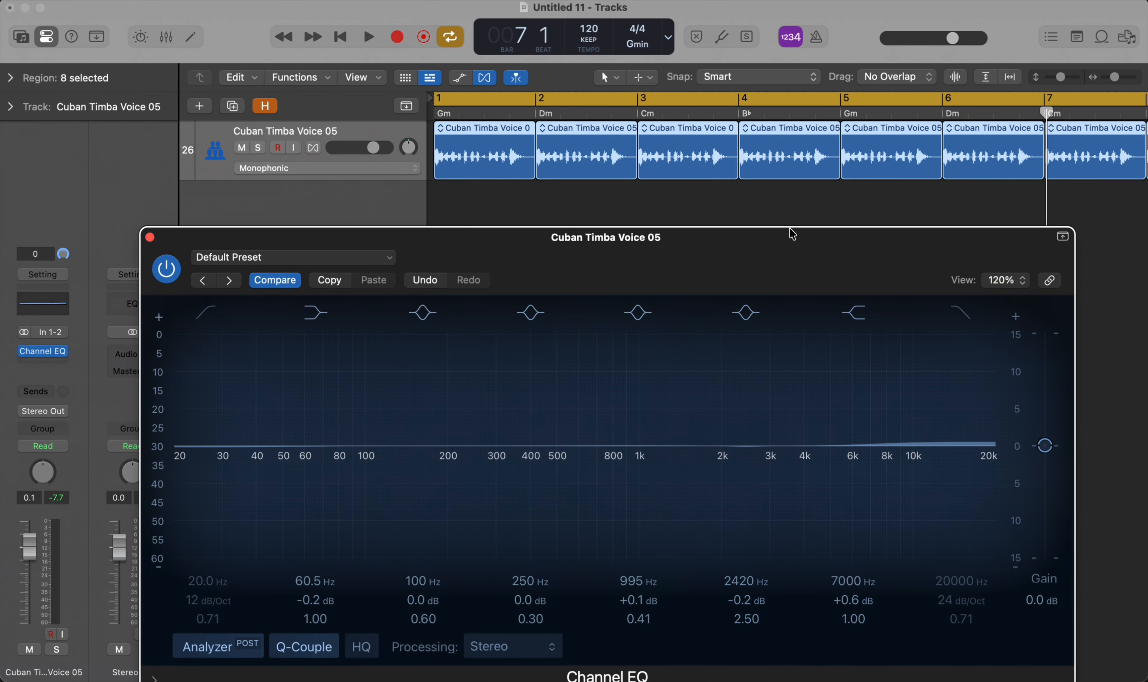
{"action": "key", "text": "space"}
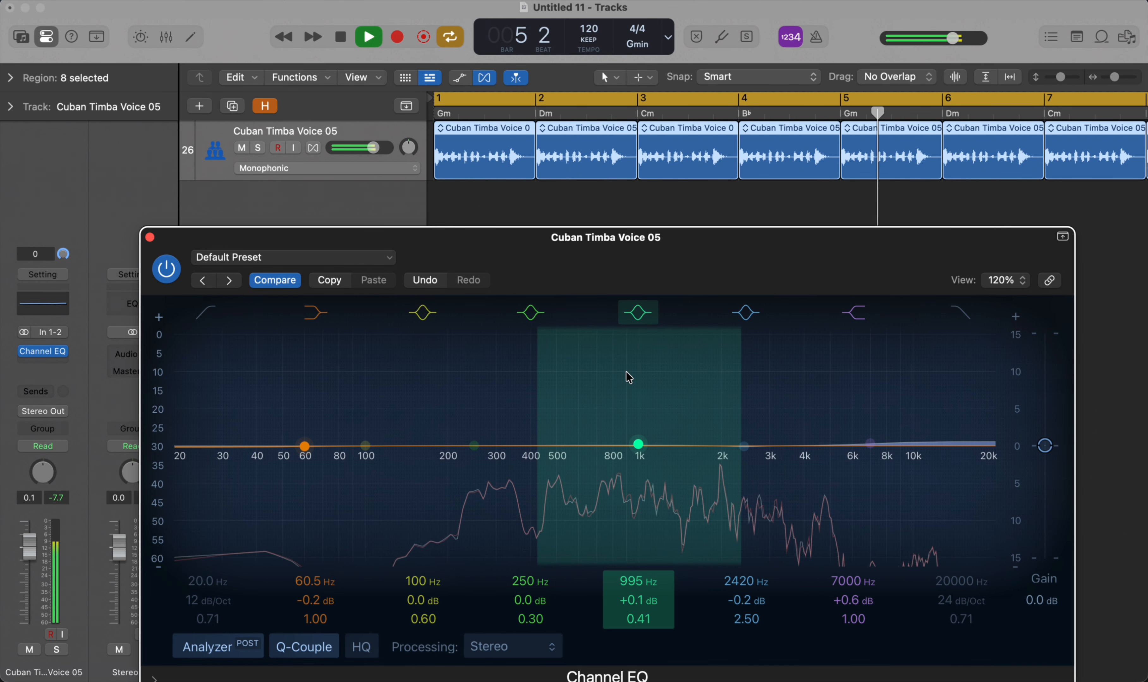
{"action": "key", "text": "space"}
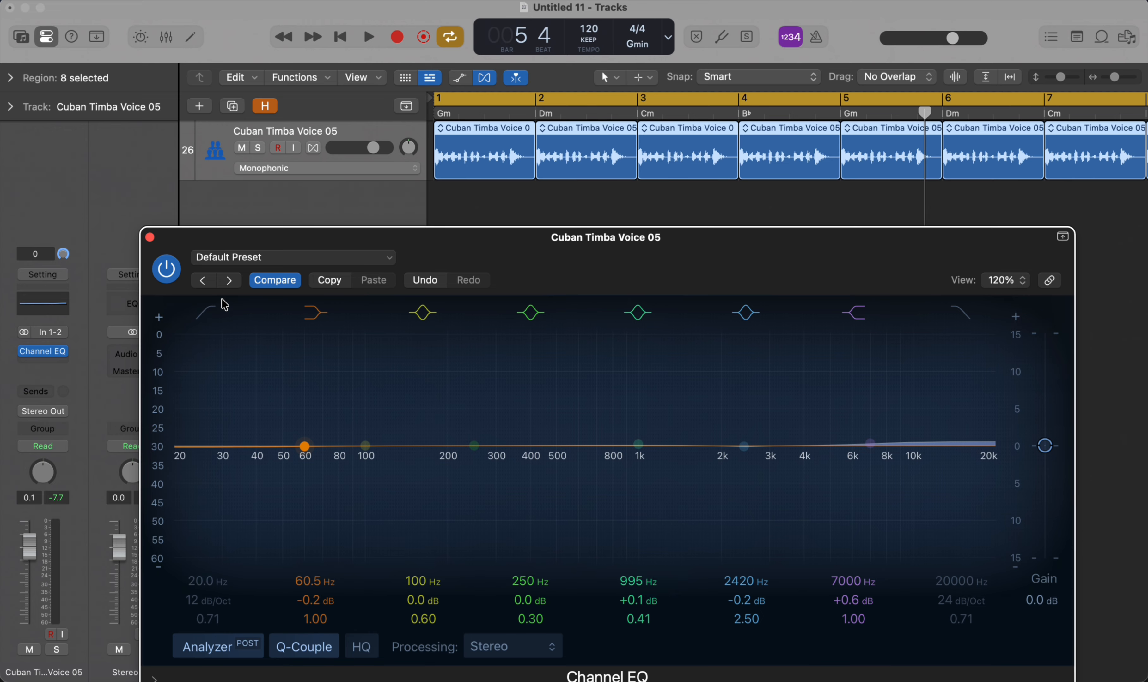
Enable the low-cut filter while playing from bar 1, set it to 436 Hz at 18 dB/Oct, and close the Channel EQ
{"action": "left_click_drag", "start_coordinate": [300, 248], "coordinate": [296, 269]}
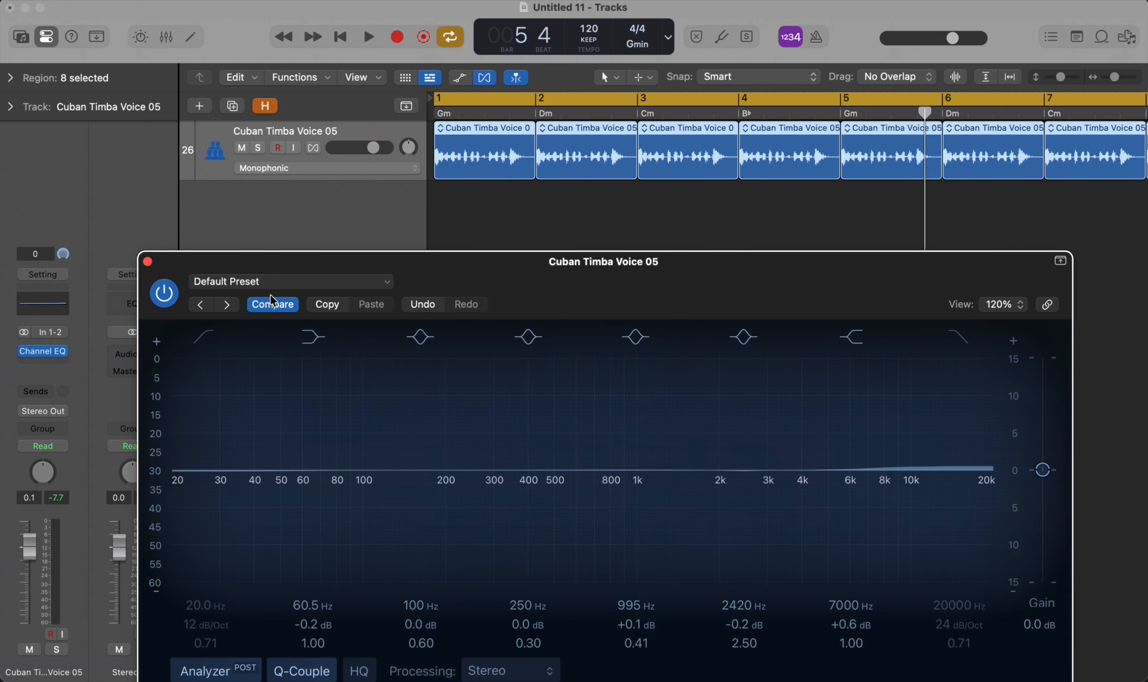
{"action": "left_click_drag", "start_coordinate": [245, 266], "coordinate": [205, 245]}
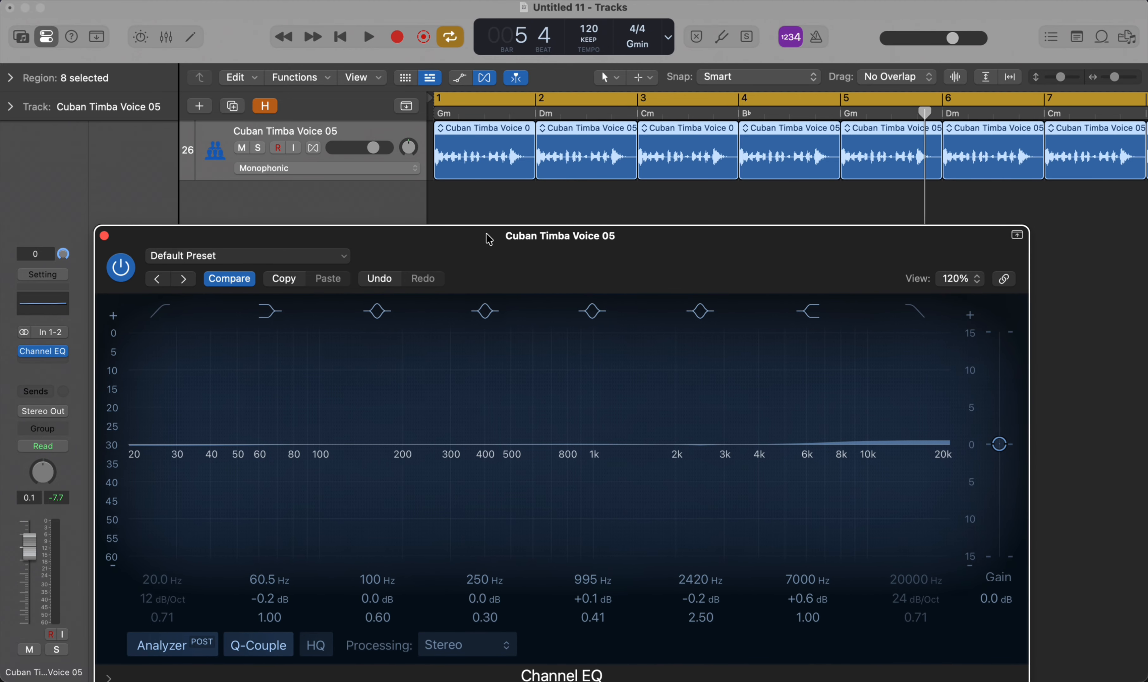
{"action": "key", "text": "Return"}
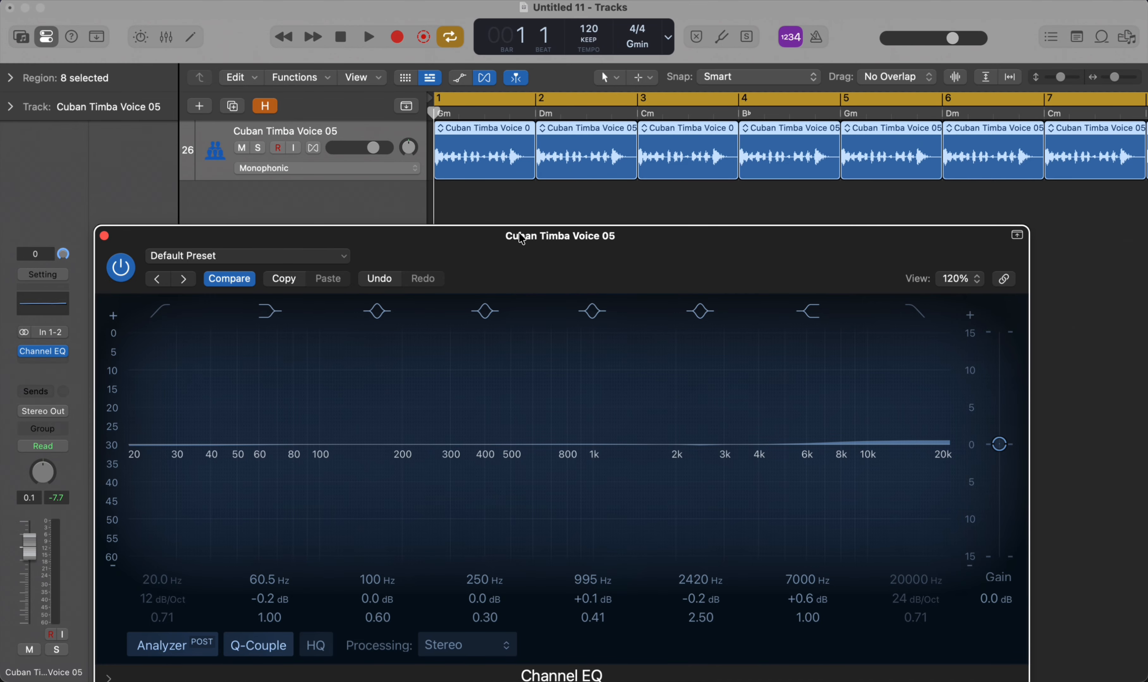
{"action": "key", "text": "space"}
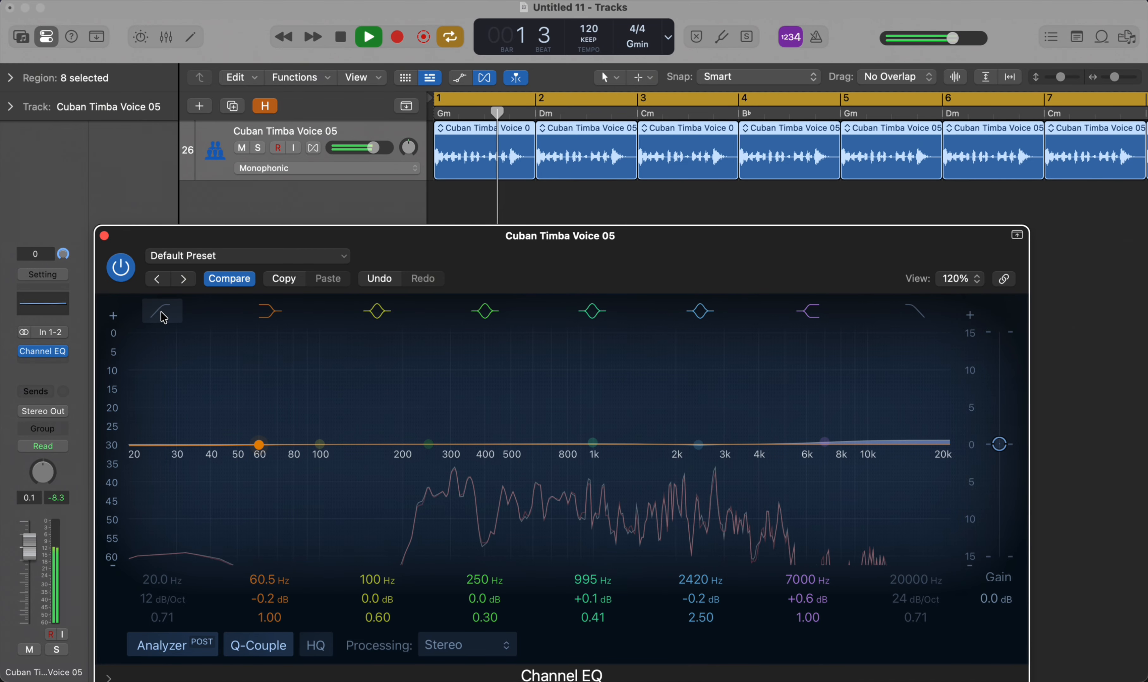
{"action": "left_click", "coordinate": [161, 312]}
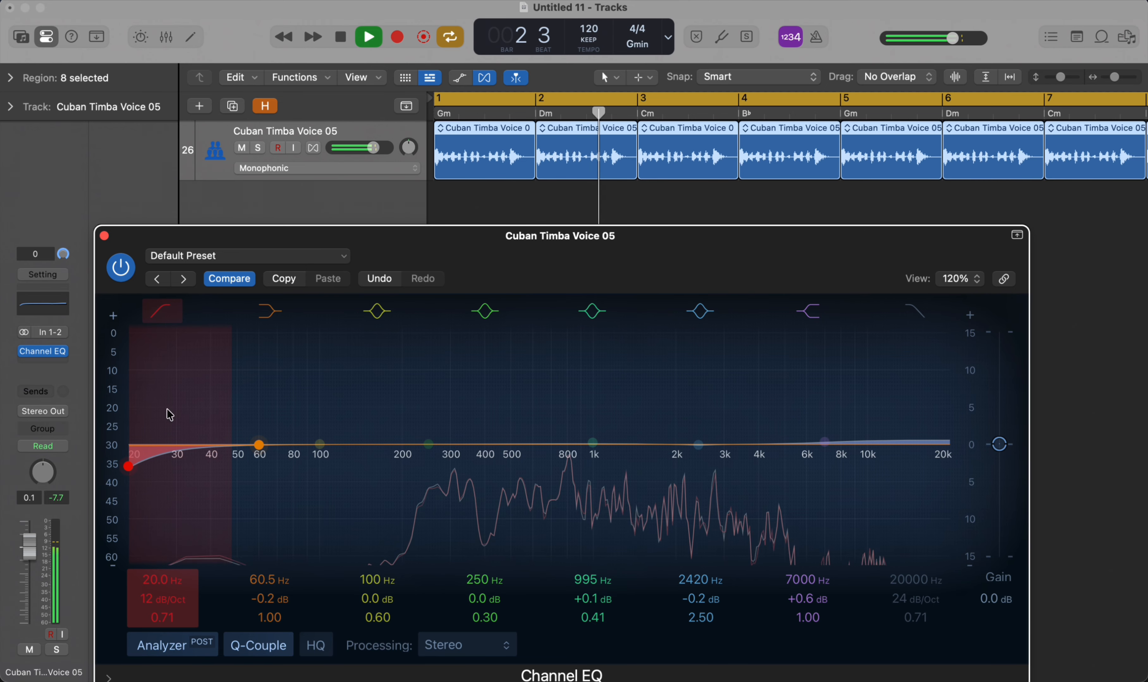
{"action": "mouse_move", "coordinate": [161, 581]}
{"action": "left_mouse_down"}
{"action": "mouse_move", "coordinate": [162, 543]}
{"action": "mouse_move", "coordinate": [161, 587]}
{"action": "mouse_move", "coordinate": [162, 577]}
{"action": "mouse_move", "coordinate": [180, 600]}
{"action": "mouse_move", "coordinate": [184, 576]}
{"action": "left_mouse_up"}
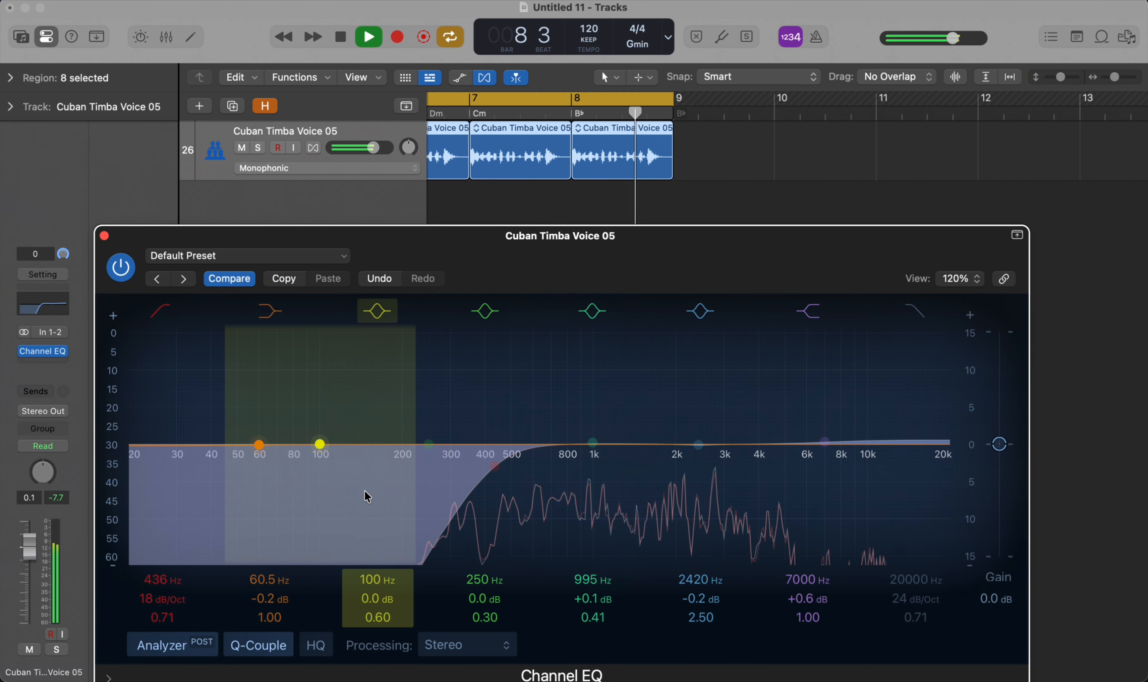
{"action": "key", "text": "space"}
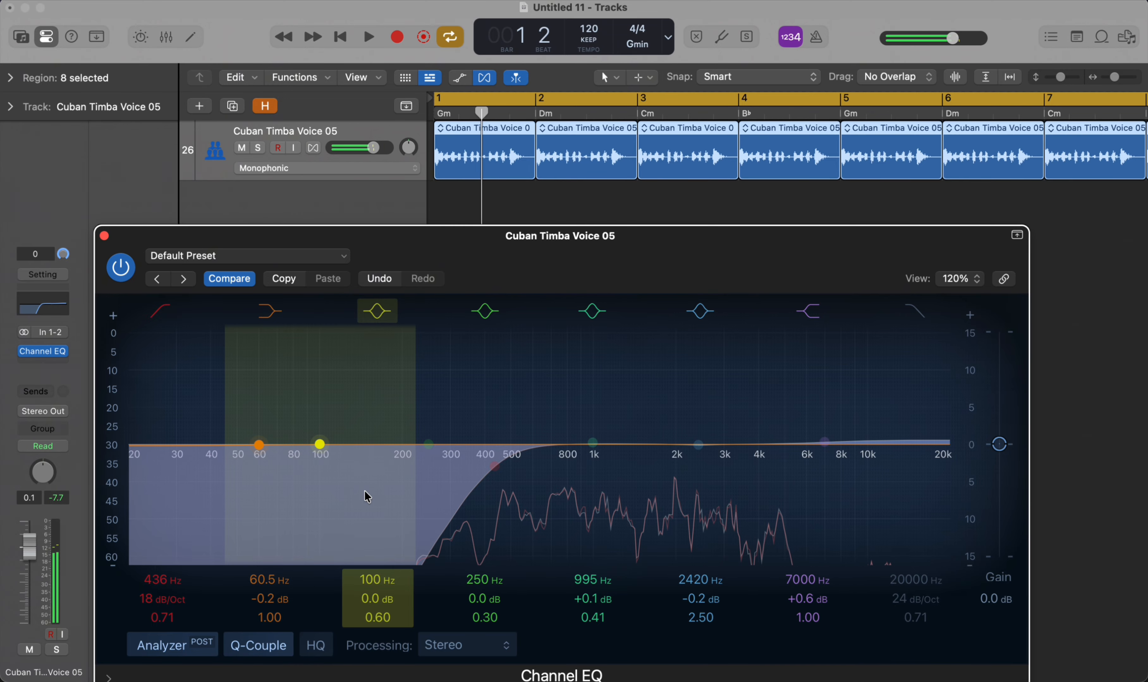
{"action": "left_click", "coordinate": [104, 236]}
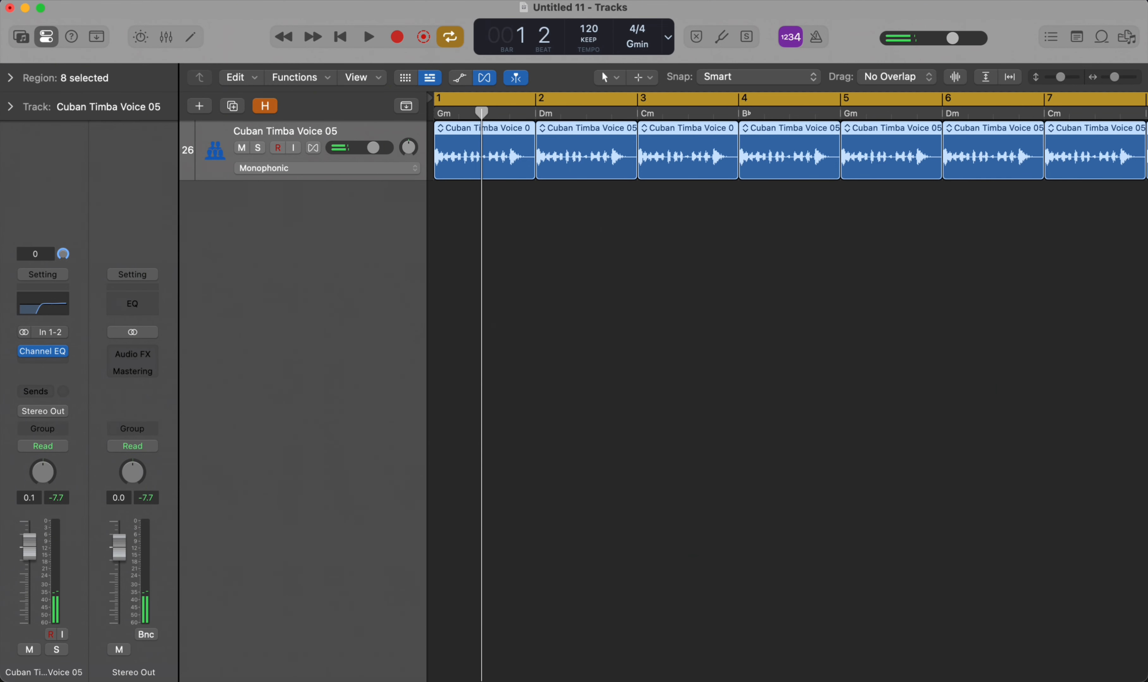
Open the loop browser and filter the Apple Loops to the All Drums instrument category
{"action": "left_click", "coordinate": [1130, 40]}
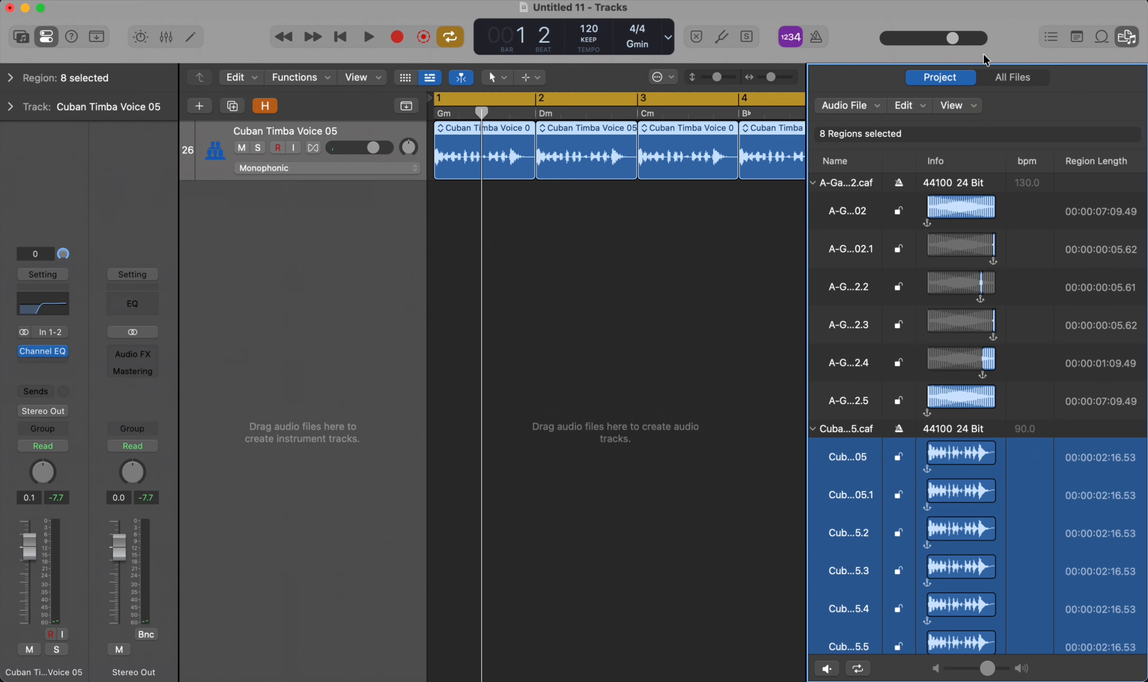
{"action": "left_click", "coordinate": [1102, 41]}
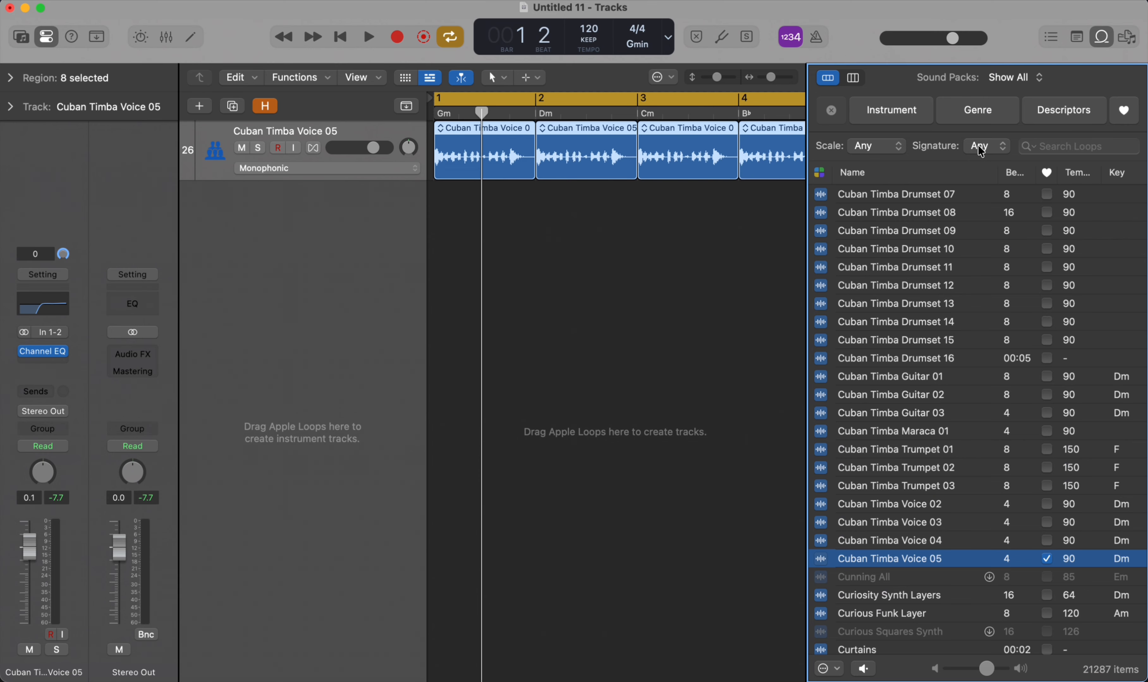
{"action": "left_click", "coordinate": [891, 110]}
{"action": "left_click", "coordinate": [854, 145]}
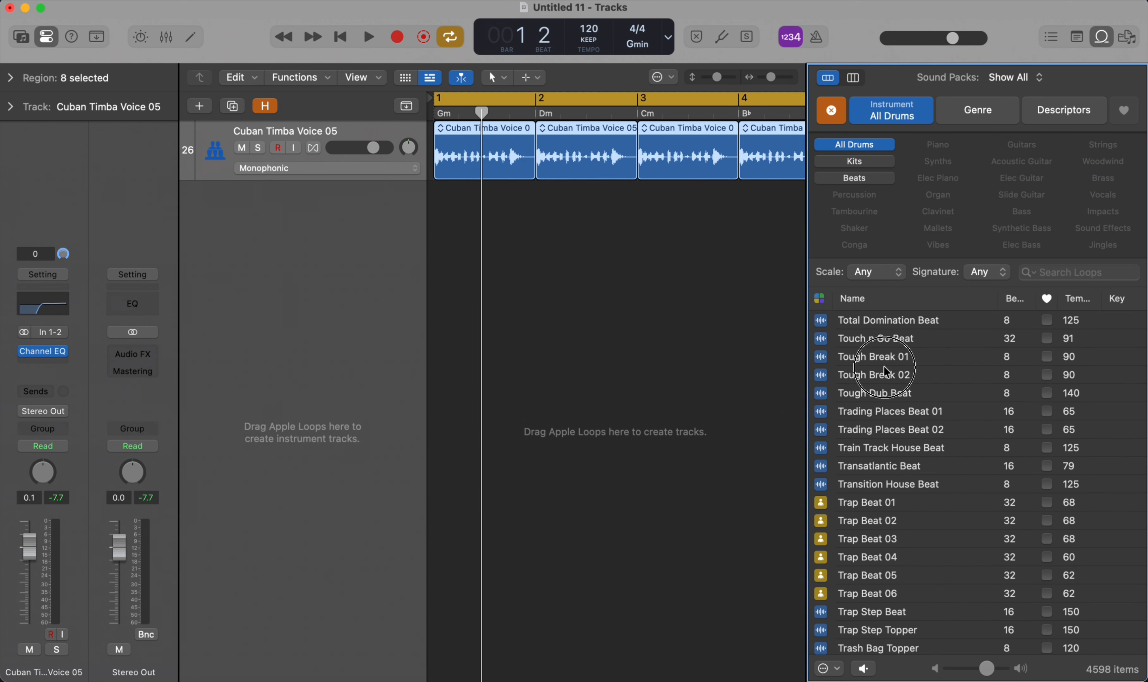
Audition a few drum loops and add Trading Places Beat 01 at bar 1 on a new track below the vocal
{"action": "left_click", "coordinate": [885, 372]}
{"action": "left_click", "coordinate": [876, 432]}
{"action": "left_click", "coordinate": [878, 413]}
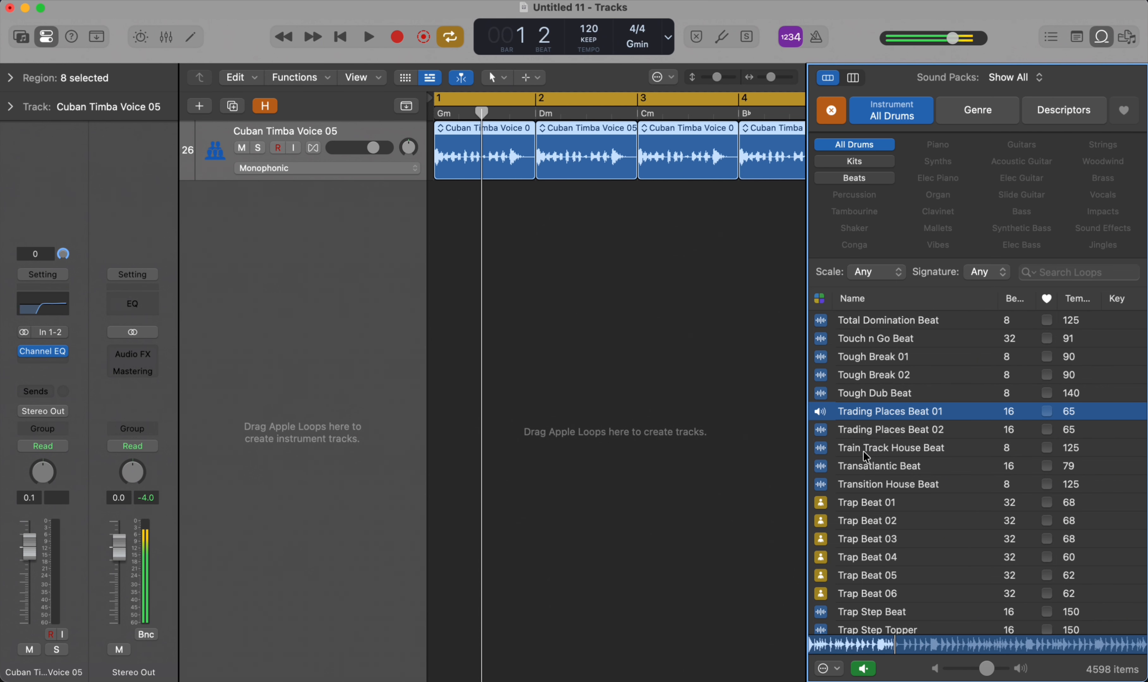
{"action": "key", "text": "space"}
{"action": "left_click", "coordinate": [871, 409]}
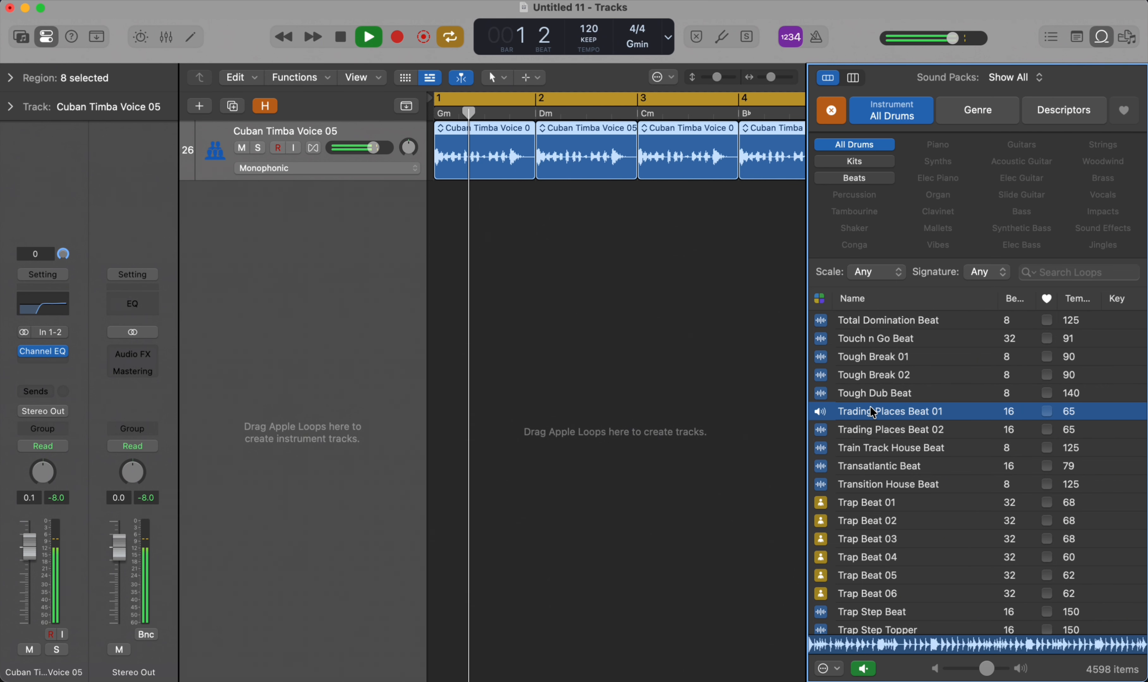
{"action": "key", "text": "space"}
{"action": "left_click_drag", "start_coordinate": [873, 412], "coordinate": [471, 212]}
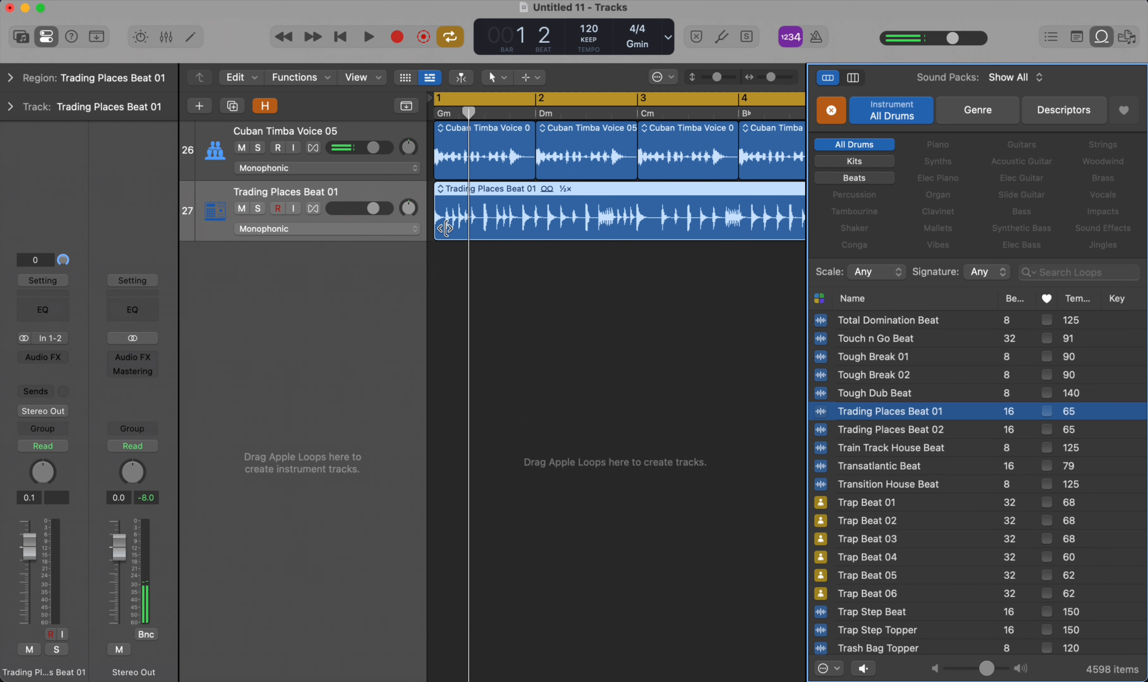
Split the Trading Places Beat 01 region half a beat after bar 1 and delete everything after that first hit
{"action": "left_click", "coordinate": [445, 112]}
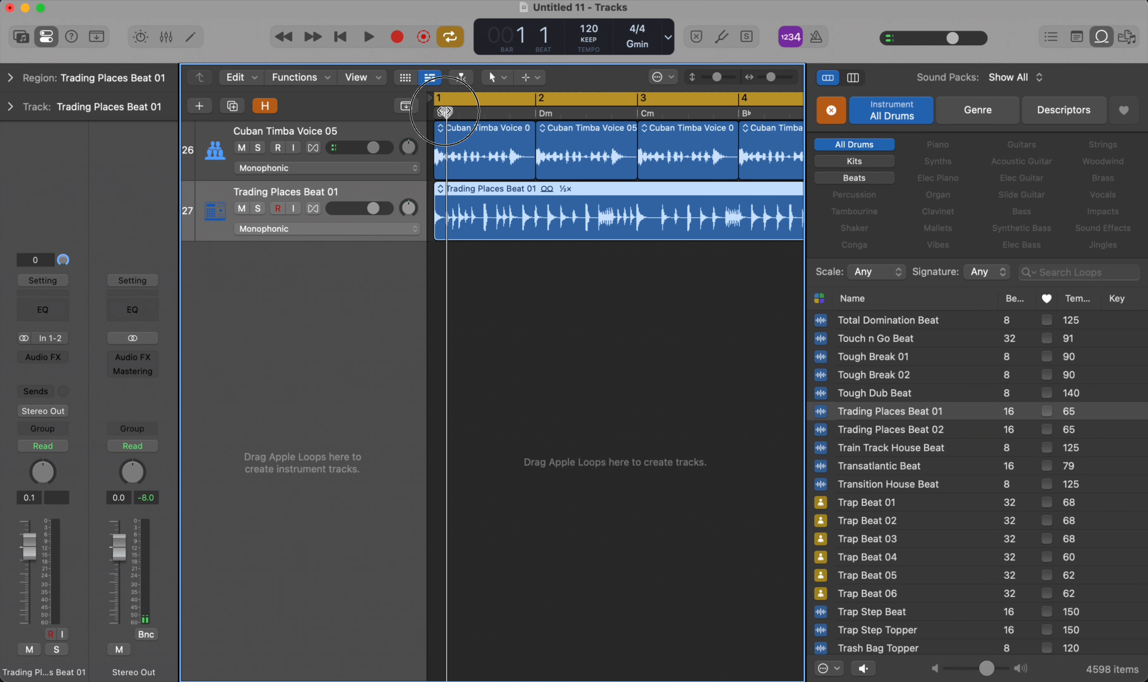
{"action": "key", "text": "super+t"}
{"action": "key", "text": "Delete"}
{"action": "key", "text": "super+Right"}
{"action": "key", "text": "super+Right"}
{"action": "key", "text": "super+Right"}
{"action": "key", "text": "super+Right"}
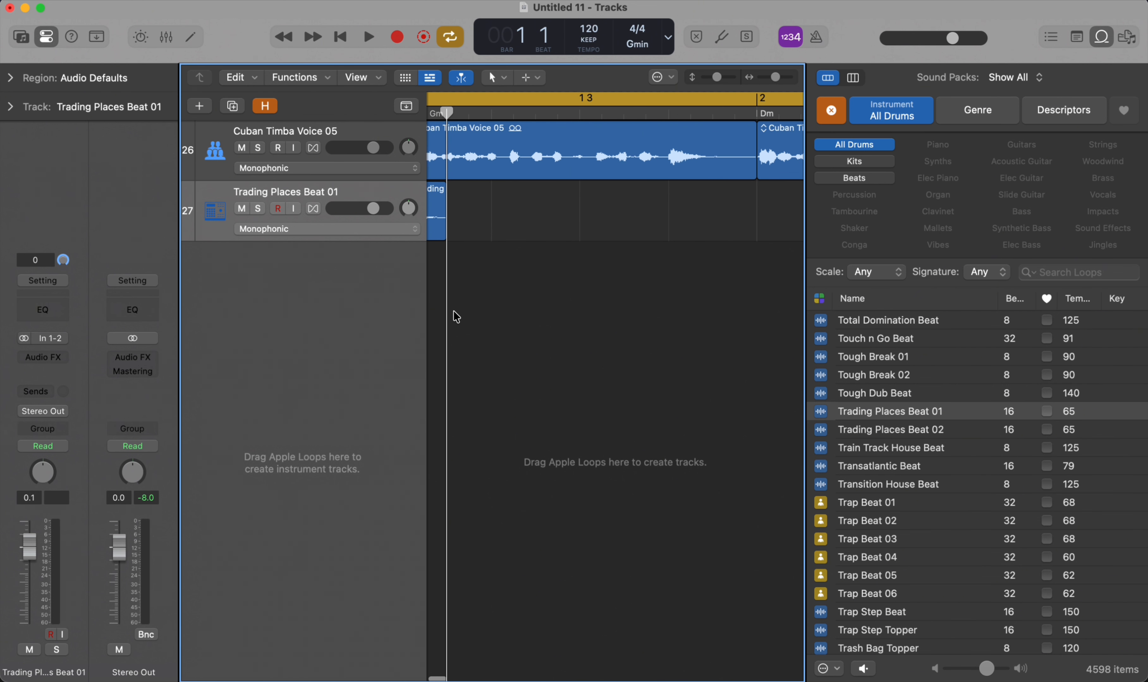
{"action": "scroll", "coordinate": [454, 312], "scroll_direction": "left", "scroll_amount": 2}
{"action": "key", "text": "super+Left"}
Copy the half-beat drum hit to the second half of beat 2 in bar 1
{"action": "left_click", "coordinate": [449, 214]}
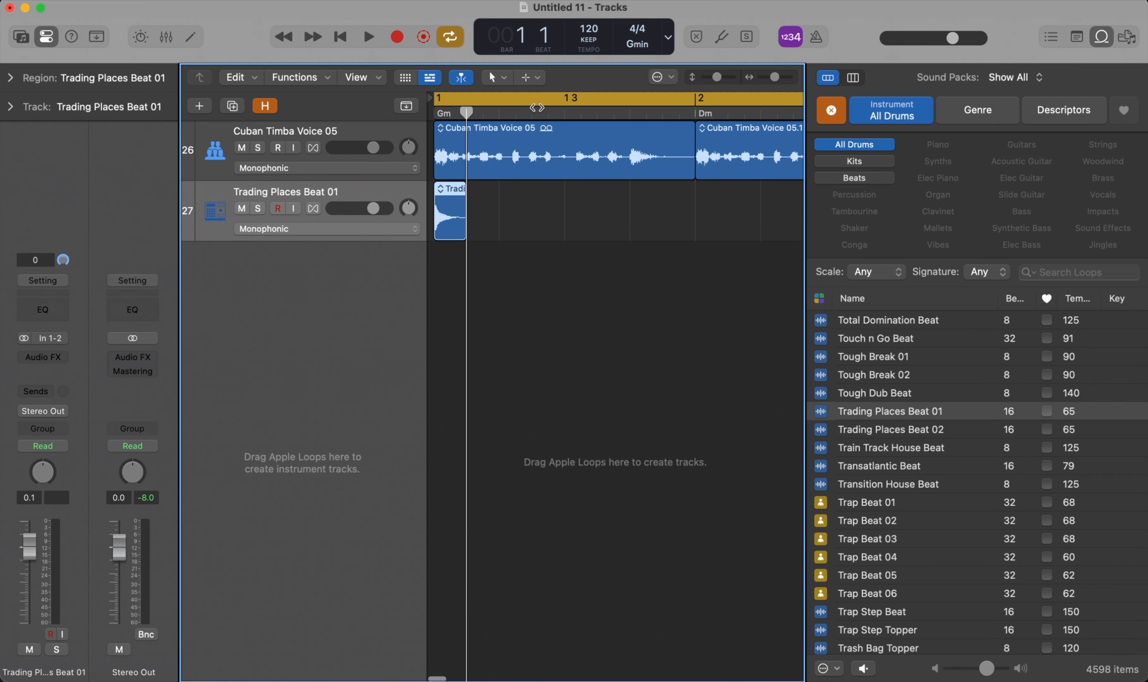
{"action": "left_click", "coordinate": [531, 113]}
{"action": "key", "text": "super+r"}
{"action": "key", "text": "semicolon"}
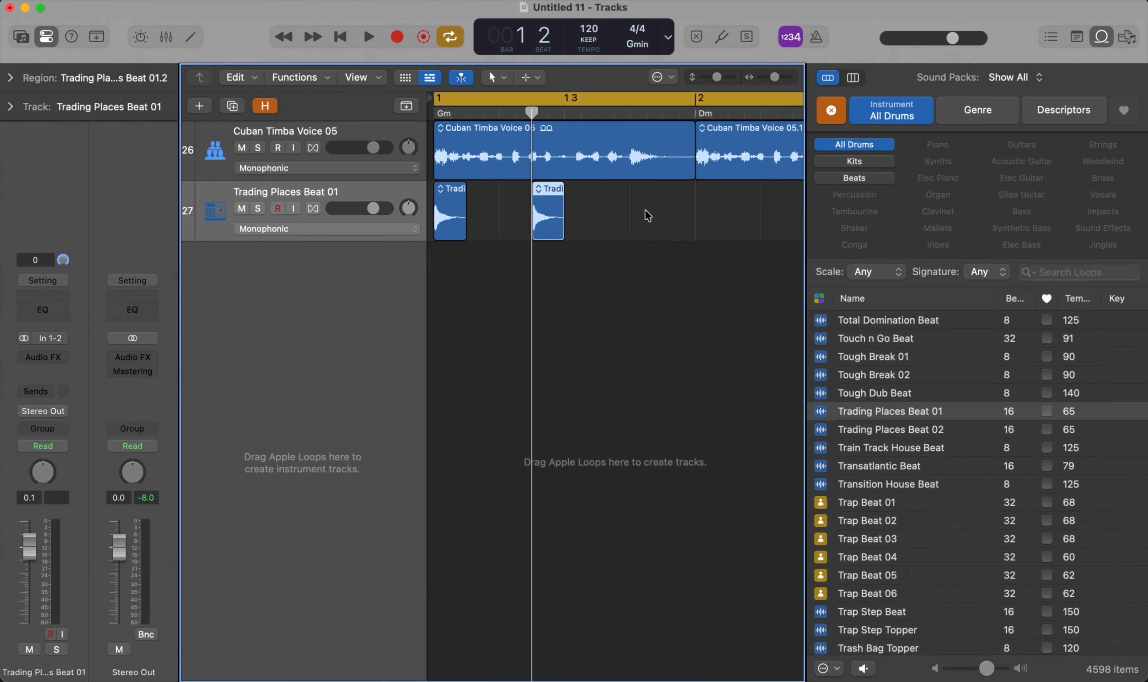
{"action": "key", "text": "super+r"}
{"action": "left_click", "coordinate": [630, 112]}
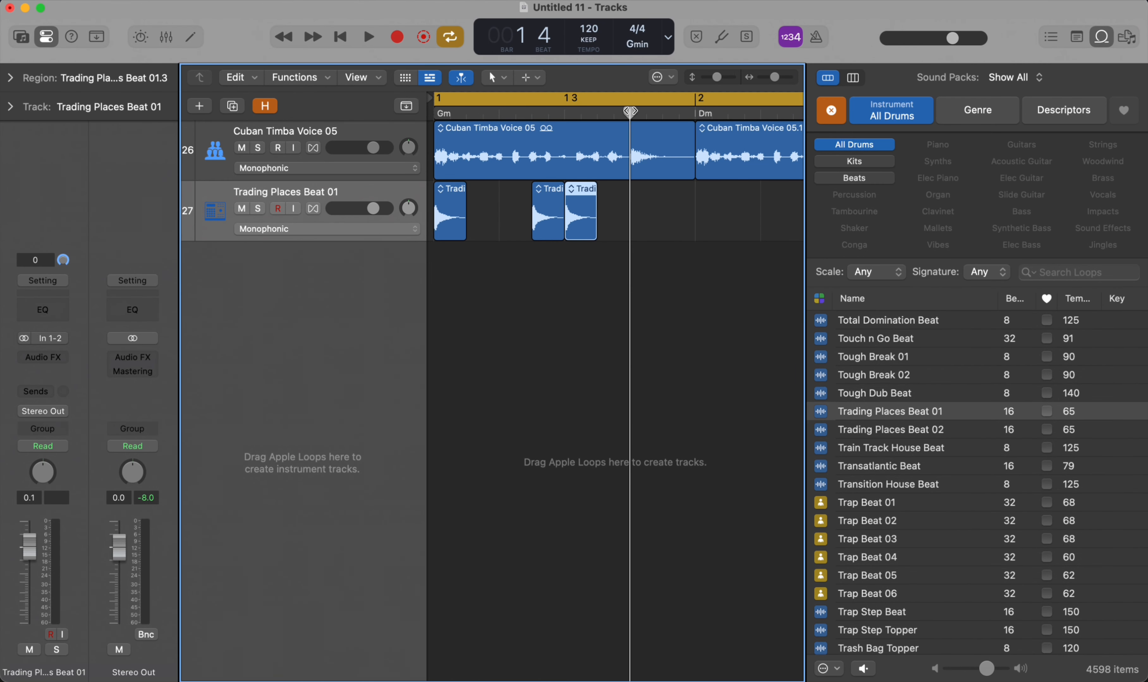
{"action": "key", "text": "super+z"}
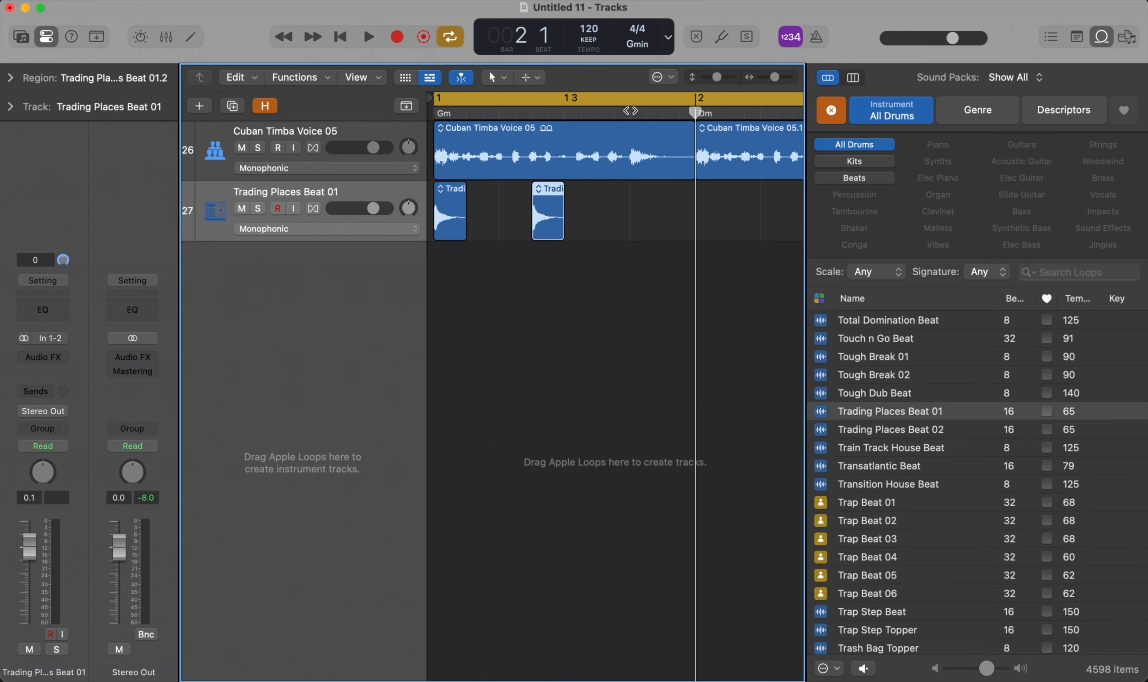
Copy the drum hit to beat 4 of bar 1
{"action": "left_click", "coordinate": [630, 112]}
{"action": "key", "text": "super+r"}
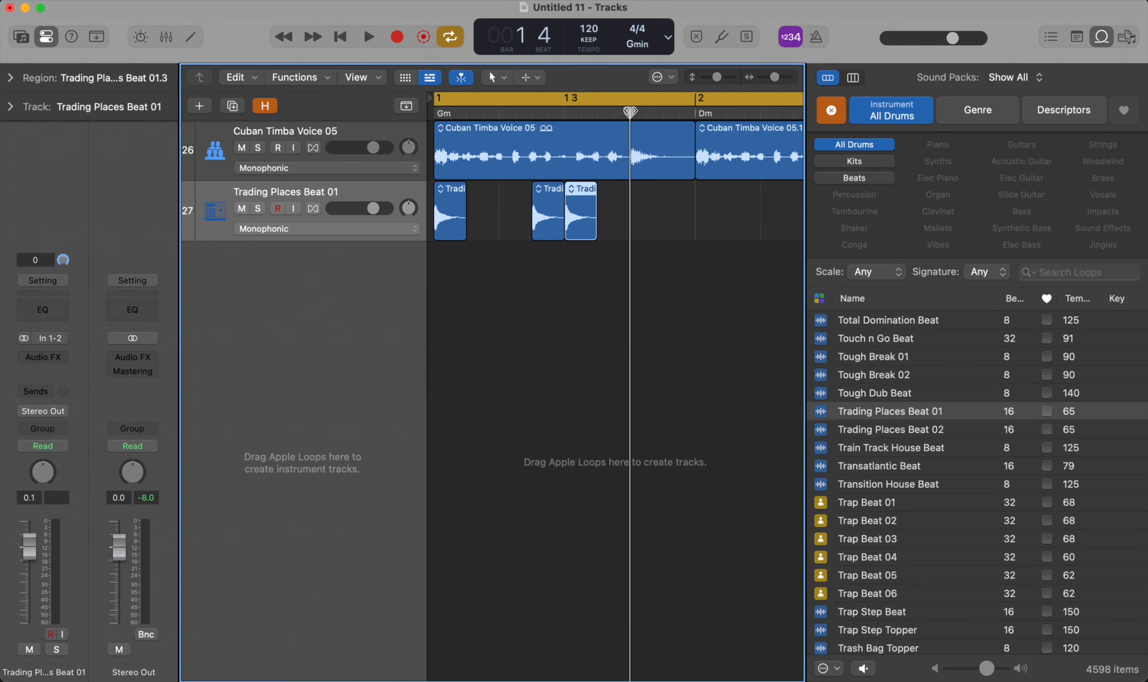
{"action": "key", "text": "semicolon"}
Select all three drum hits of bar 1 and repeat them from the start of bar 2
{"action": "left_click", "coordinate": [325, 236]}
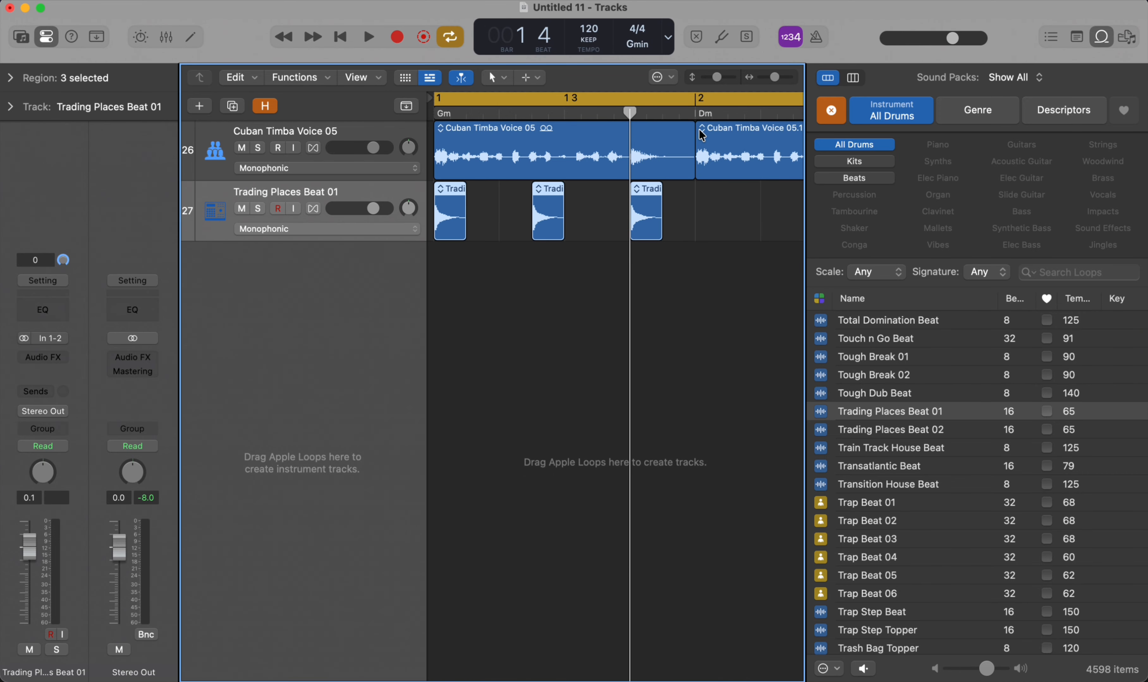
{"action": "left_click", "coordinate": [695, 112]}
{"action": "key", "text": "super+r"}
{"action": "key", "text": "semicolon"}
{"action": "scroll", "coordinate": [687, 228], "scroll_direction": "down", "scroll_amount": 5}
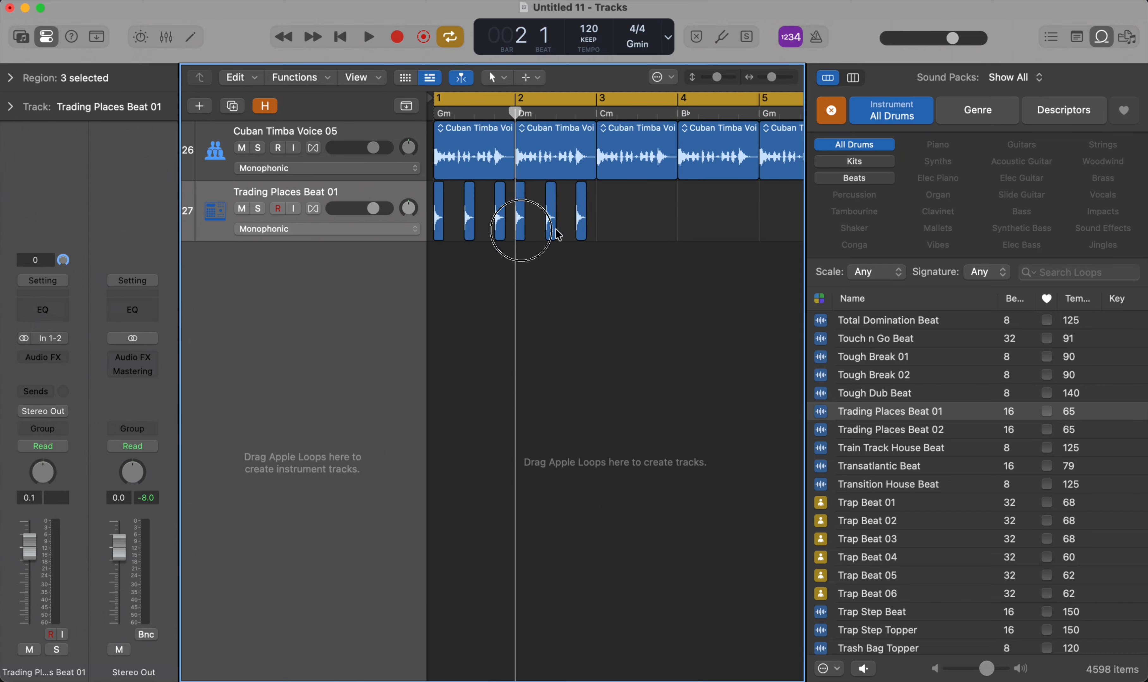
Select all six drum hits of bars 1 and 2 and repeat them from the start of bar 3
{"action": "left_click", "coordinate": [251, 236]}
{"action": "left_click", "coordinate": [595, 113]}
{"action": "key", "text": "super+r"}
{"action": "key", "text": "semicolon"}
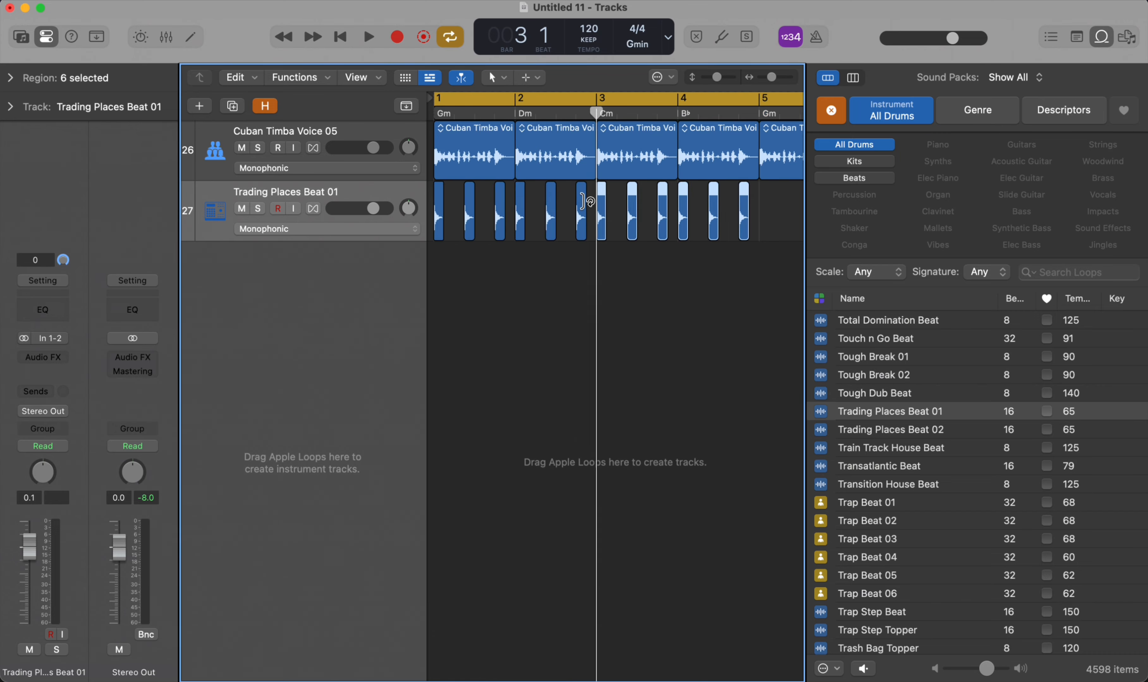
Repeat all twelve drum hits of bars 1 to 4 from the start of bar 5 and play the result with the vocal
{"action": "key", "text": "super+Left"}
{"action": "key", "text": "Up"}
{"action": "key", "text": "Down"}
{"action": "key", "text": "super+r"}
{"action": "left_click", "coordinate": [707, 112]}
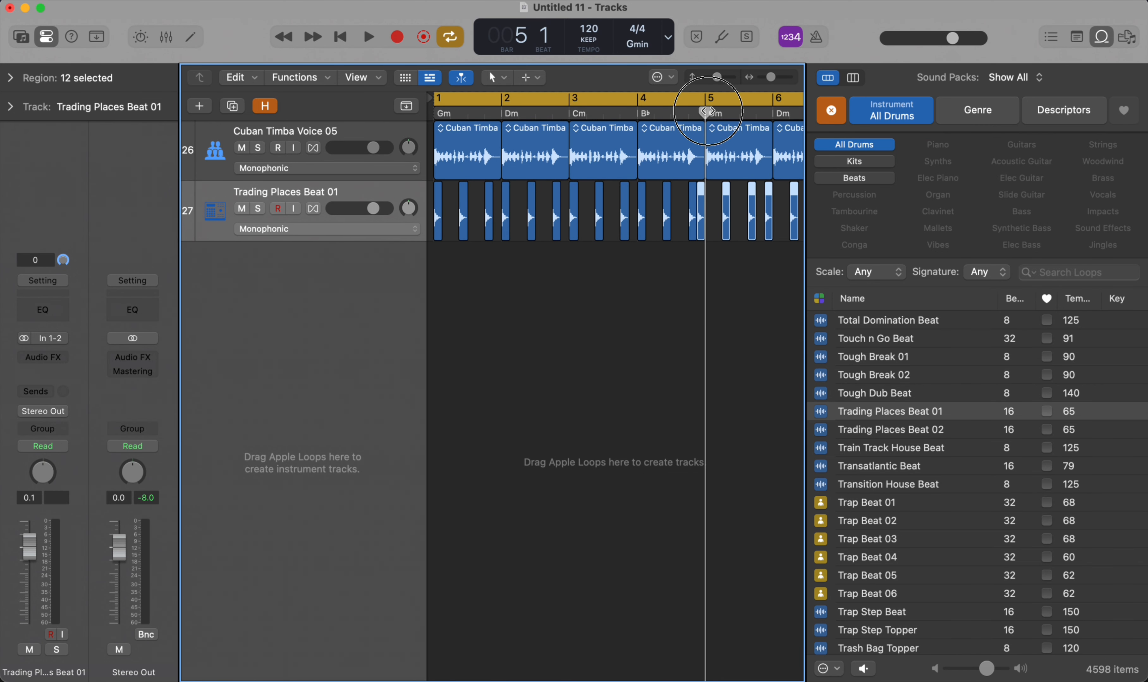
{"action": "key", "text": "space"}
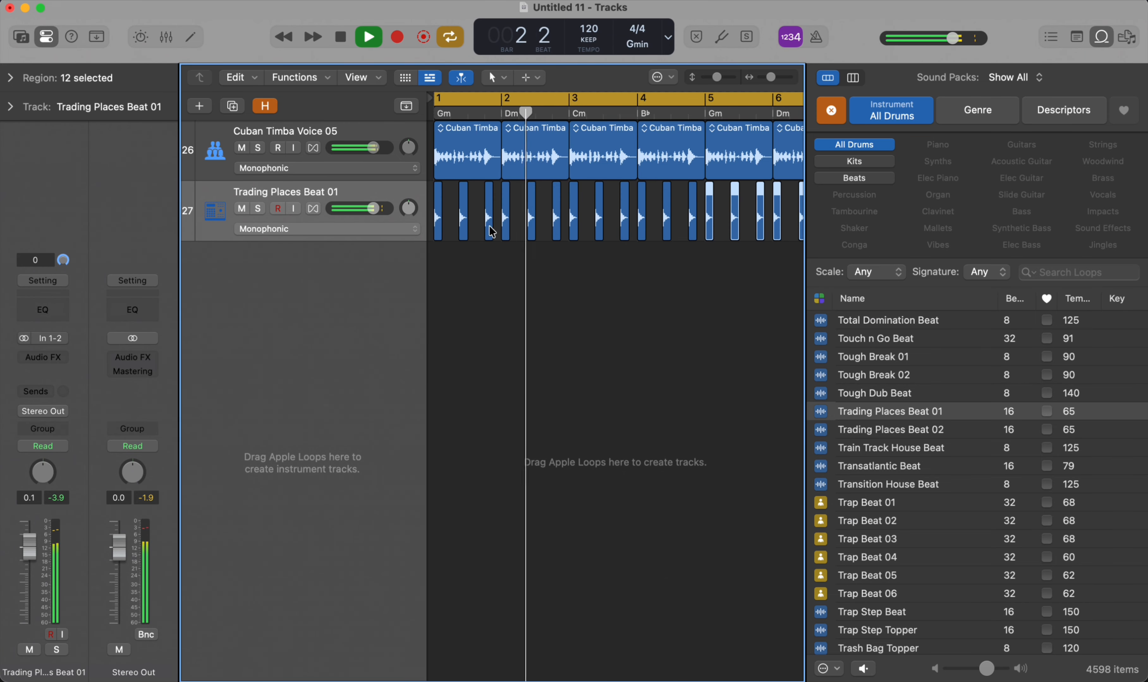
{"action": "key", "text": "space"}
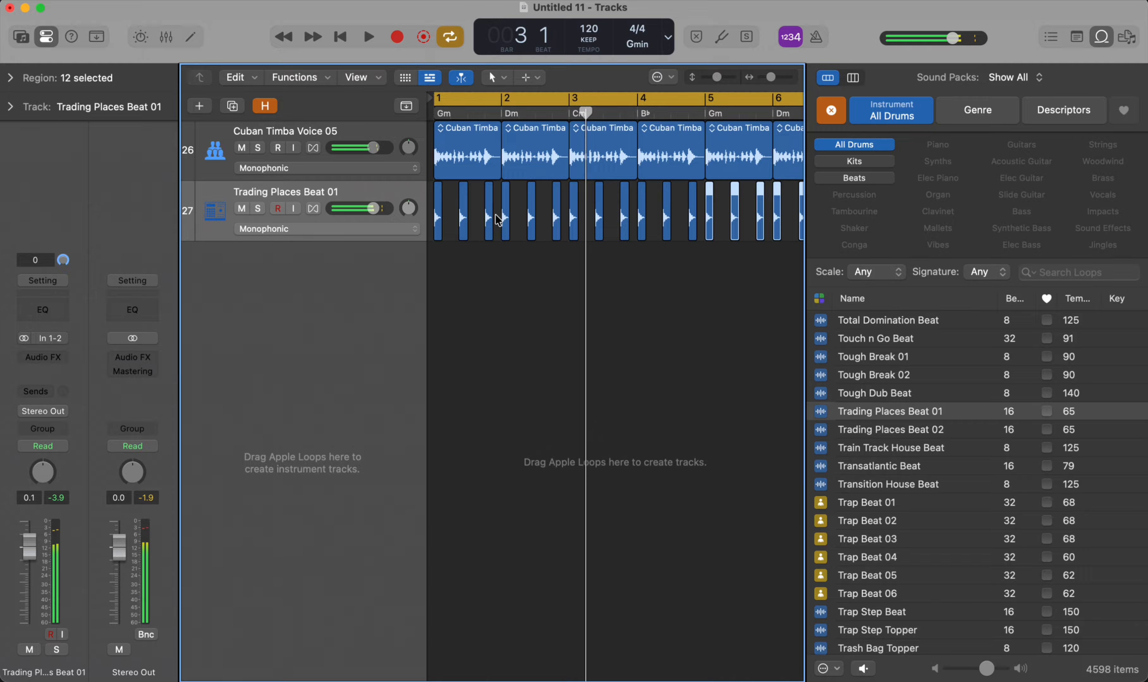
Mute the vocal track, insert a Channel EQ on the Trading Places Beat 01 track and play the beat with the analyzer visible
{"action": "left_click", "coordinate": [342, 159]}
{"action": "left_click", "coordinate": [320, 191], "text": "shift"}
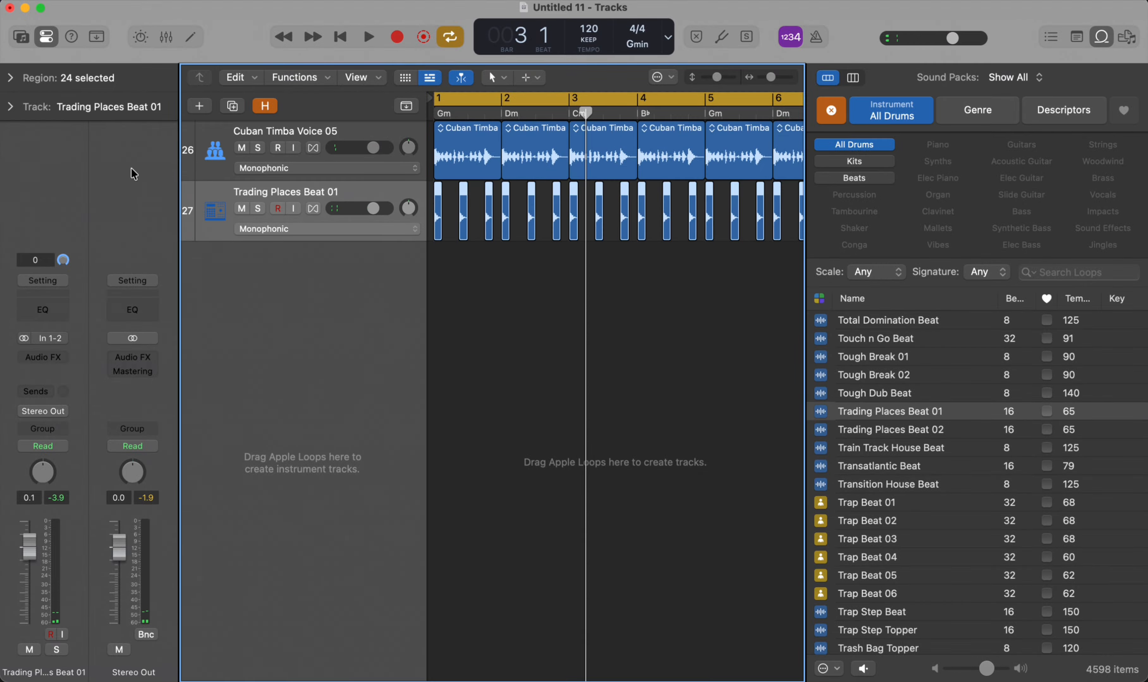
{"action": "left_click", "coordinate": [242, 149]}
{"action": "left_click", "coordinate": [49, 308]}
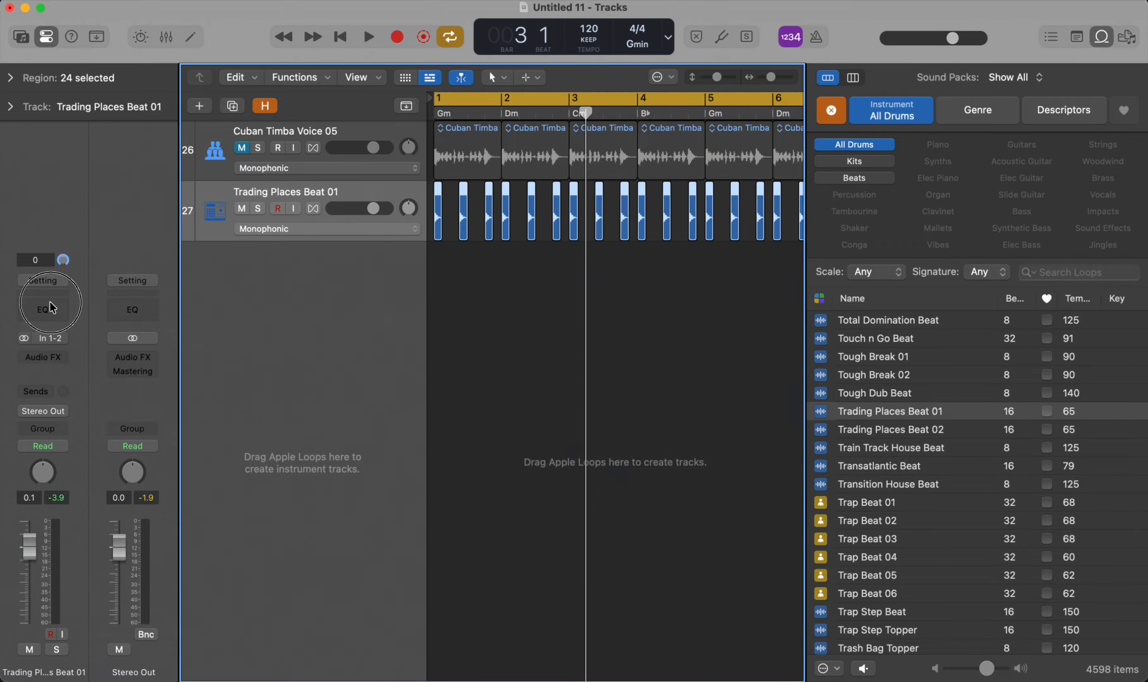
{"action": "left_click_drag", "start_coordinate": [543, 212], "coordinate": [451, 258]}
{"action": "key", "text": "space"}
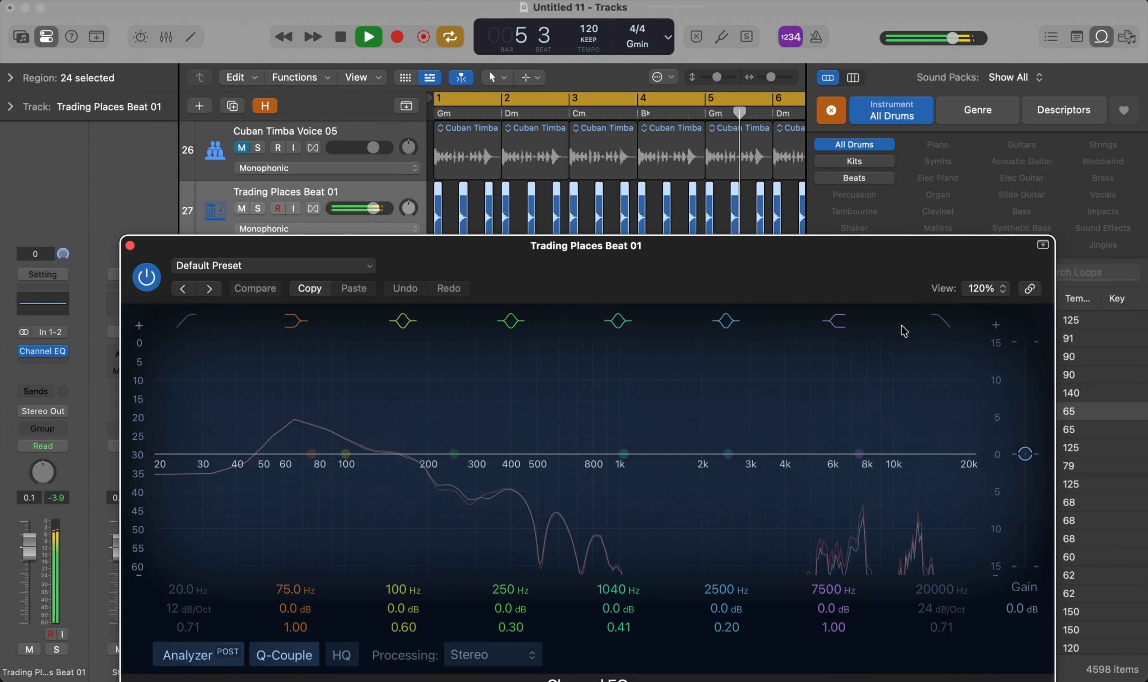
Enable the beat EQ's high-cut filter at 690 Hz, 24 dB/Oct and its low-cut filter at 20 Hz, 12 dB/Oct, and stop playback
{"action": "left_click", "coordinate": [939, 322]}
{"action": "mouse_move", "coordinate": [950, 596]}
{"action": "left_mouse_down"}
{"action": "mouse_move", "coordinate": [950, 633]}
{"action": "mouse_move", "coordinate": [949, 594]}
{"action": "left_mouse_up"}
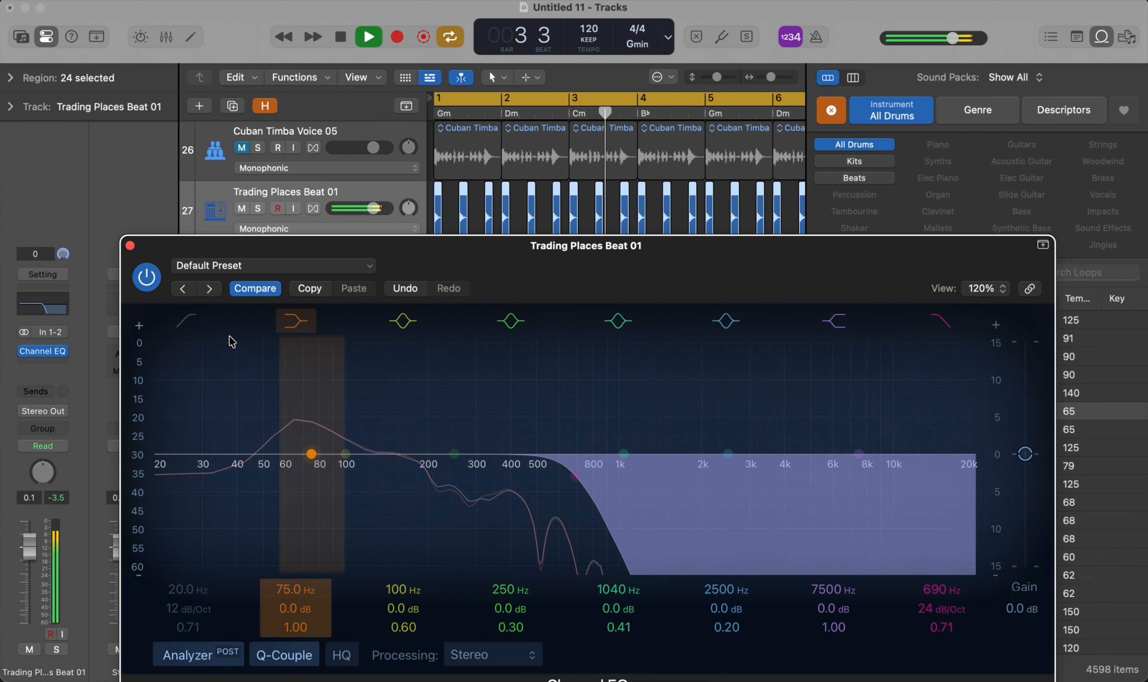
{"action": "left_click", "coordinate": [186, 321]}
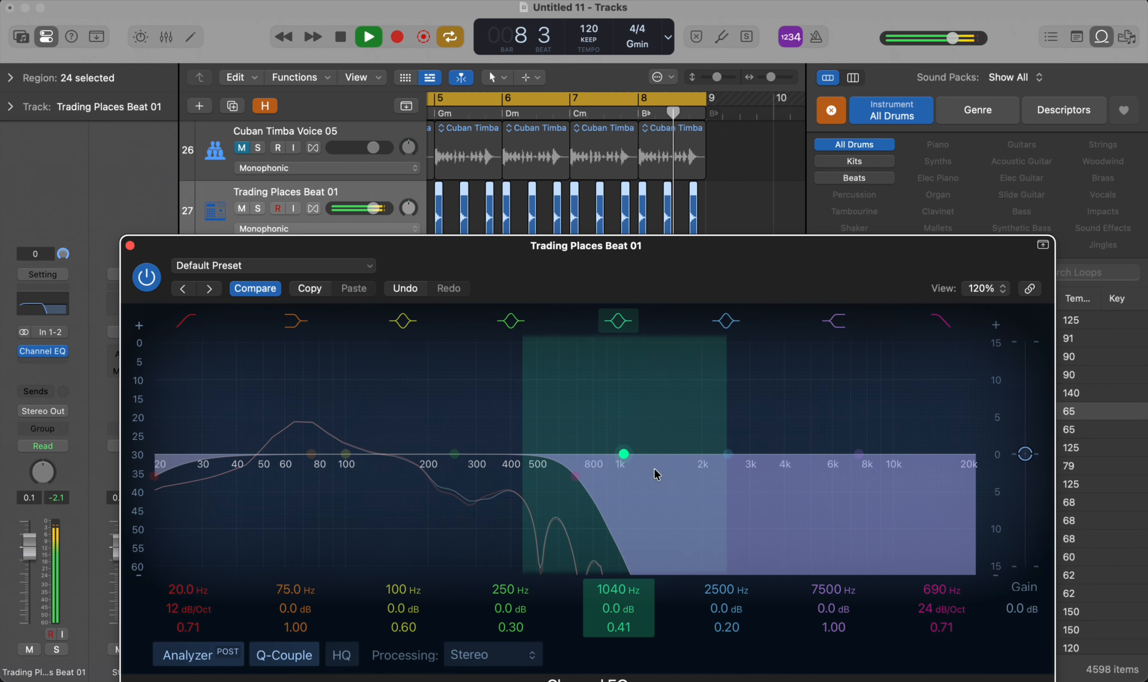
{"action": "key", "text": "space"}
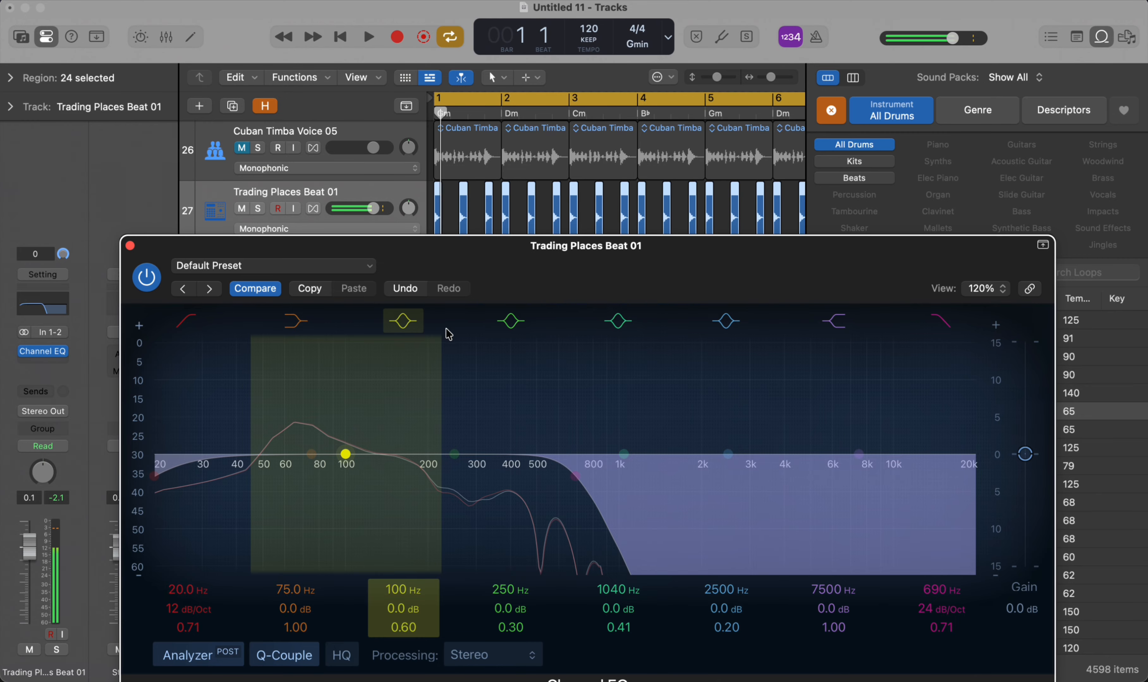
Select and unmute the vocal track, and shrink the beat's Channel EQ window to 65% clear of the tracks
{"action": "left_click", "coordinate": [302, 132]}
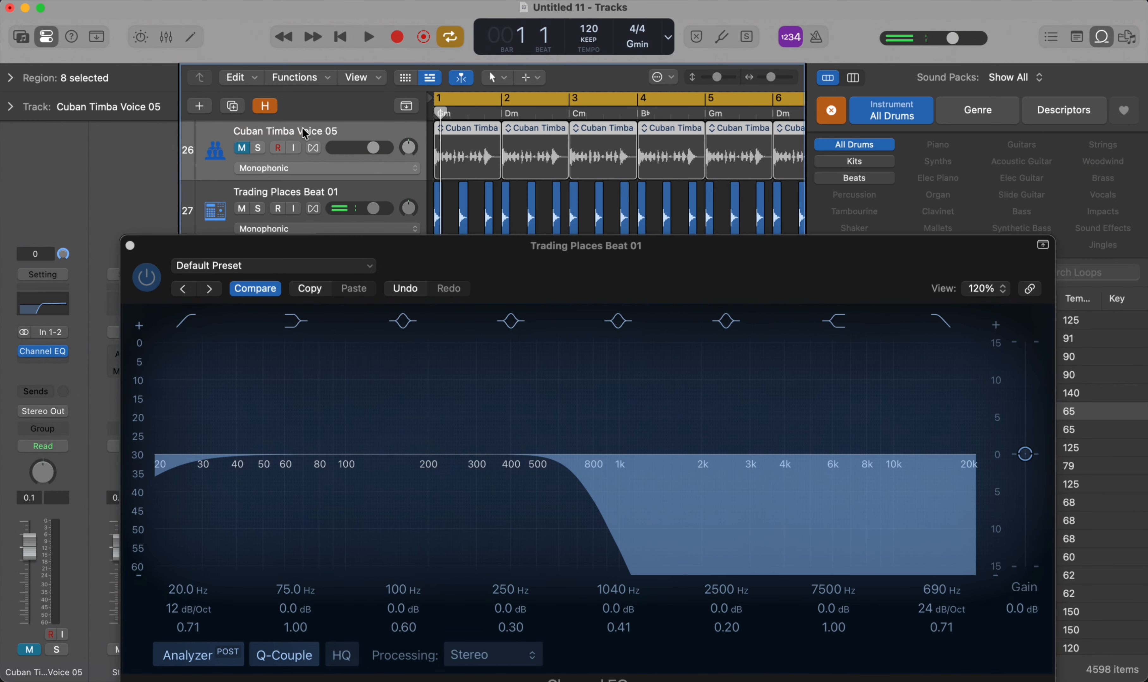
{"action": "left_click_drag", "start_coordinate": [209, 244], "coordinate": [264, 222]}
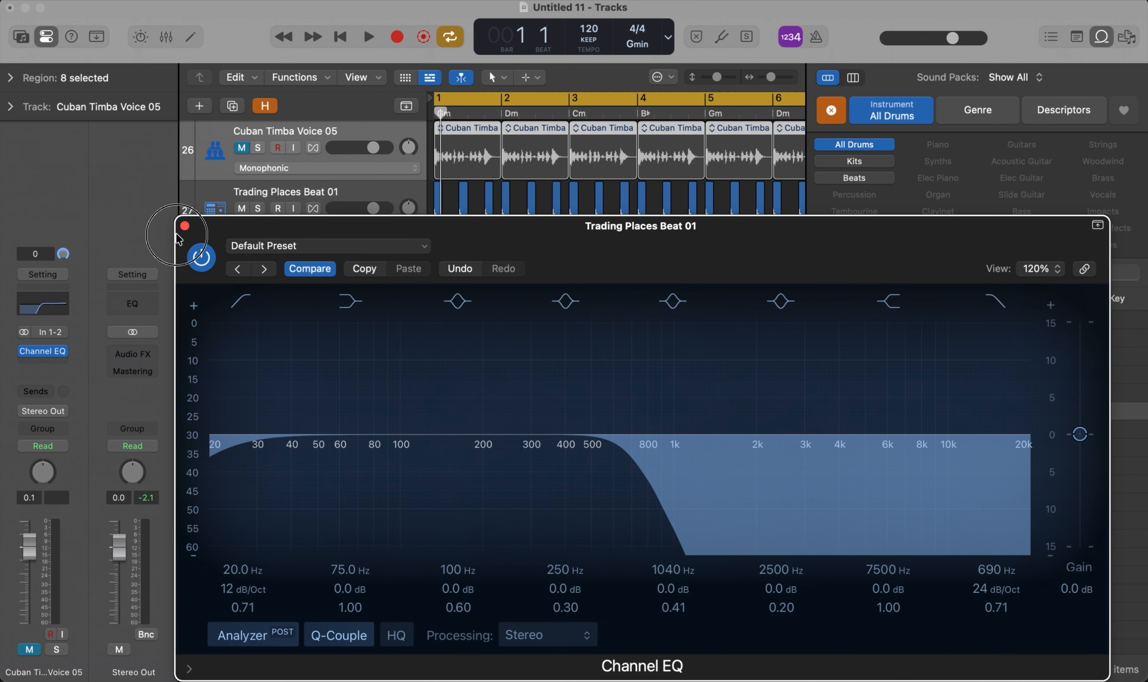
{"action": "left_click_drag", "start_coordinate": [179, 240], "coordinate": [598, 233]}
{"action": "left_click", "coordinate": [975, 239]}
{"action": "left_click_drag", "start_coordinate": [975, 239], "coordinate": [1007, 394]}
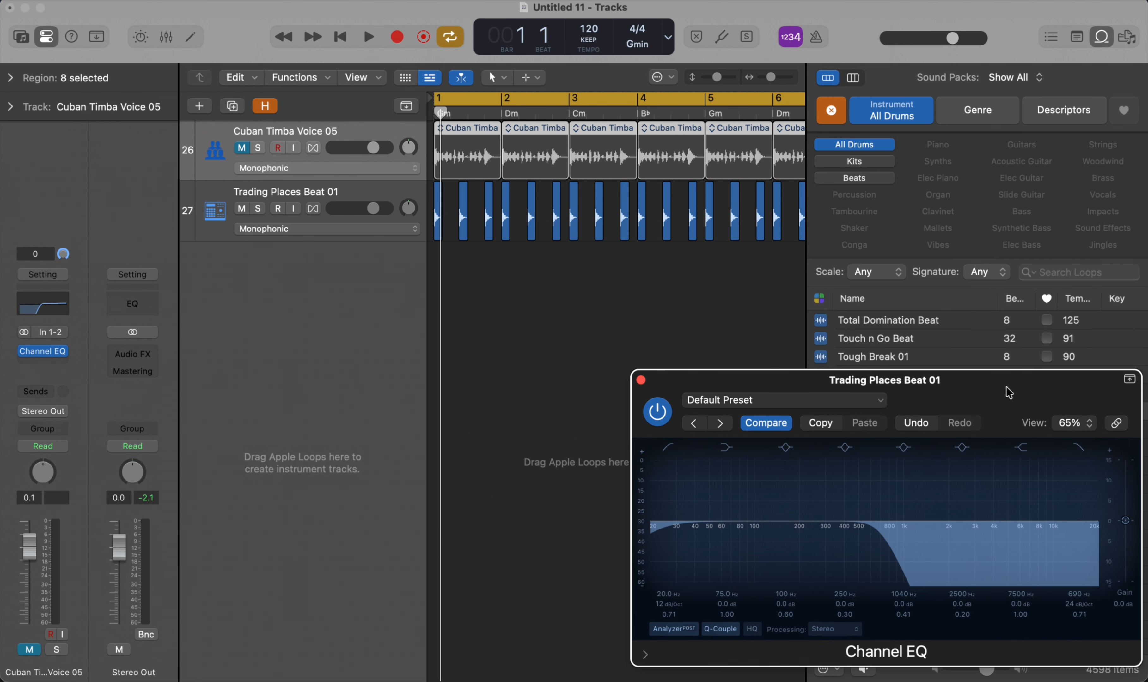
{"action": "left_click", "coordinate": [241, 155]}
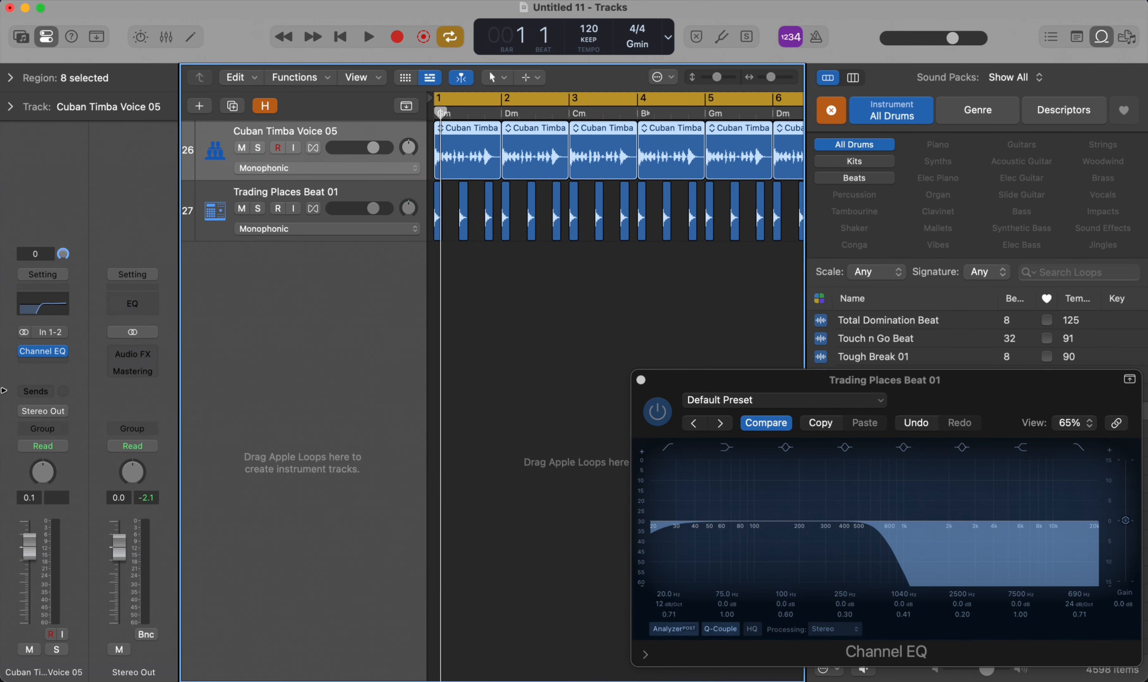
Open the vocal's Channel EQ and arrange both EQ windows side by side, the vocal's at 75% and the beat's at 70%
{"action": "left_click", "coordinate": [48, 360]}
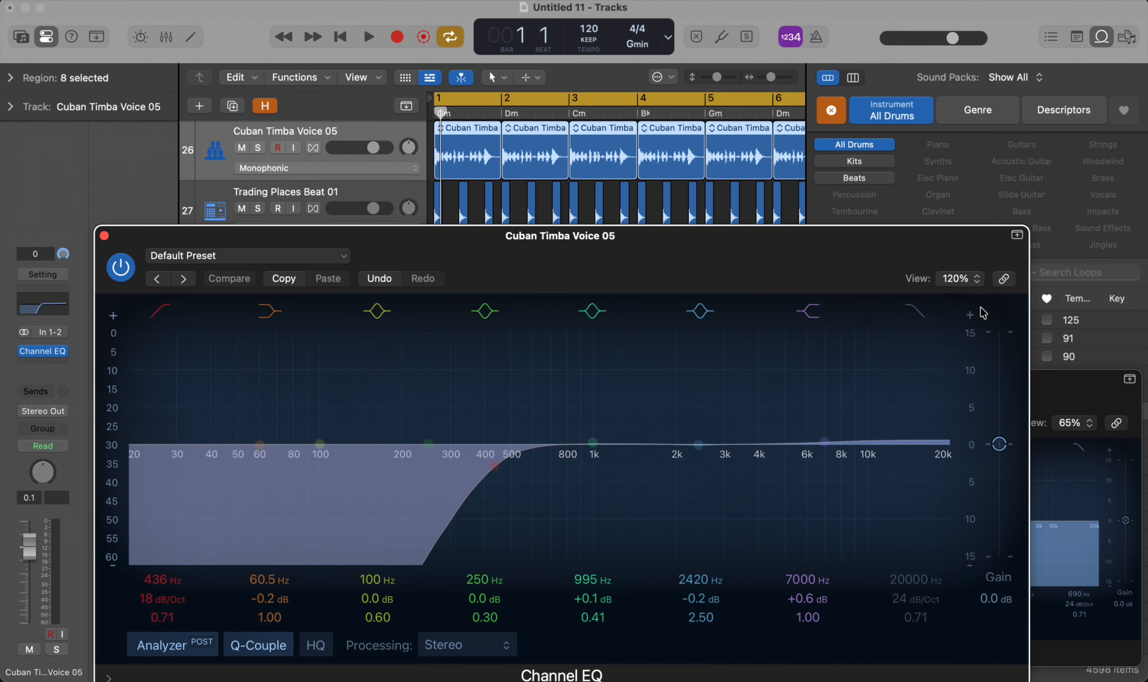
{"action": "left_click_drag", "start_coordinate": [902, 276], "coordinate": [817, 234]}
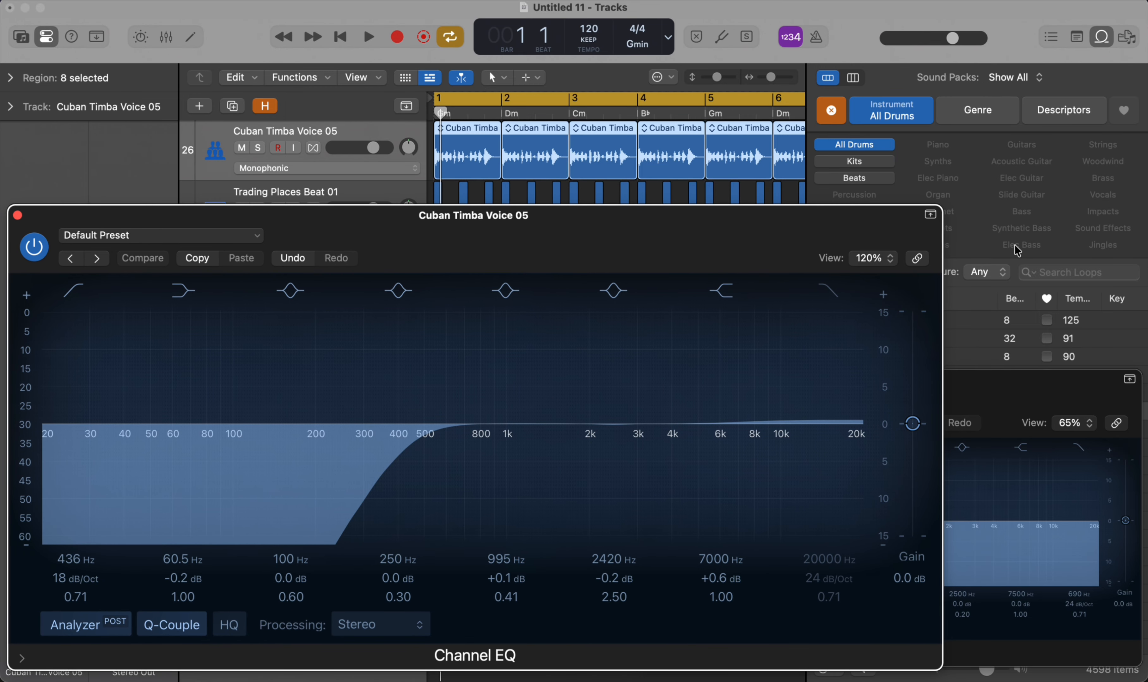
{"action": "left_click_drag", "start_coordinate": [941, 249], "coordinate": [553, 366]}
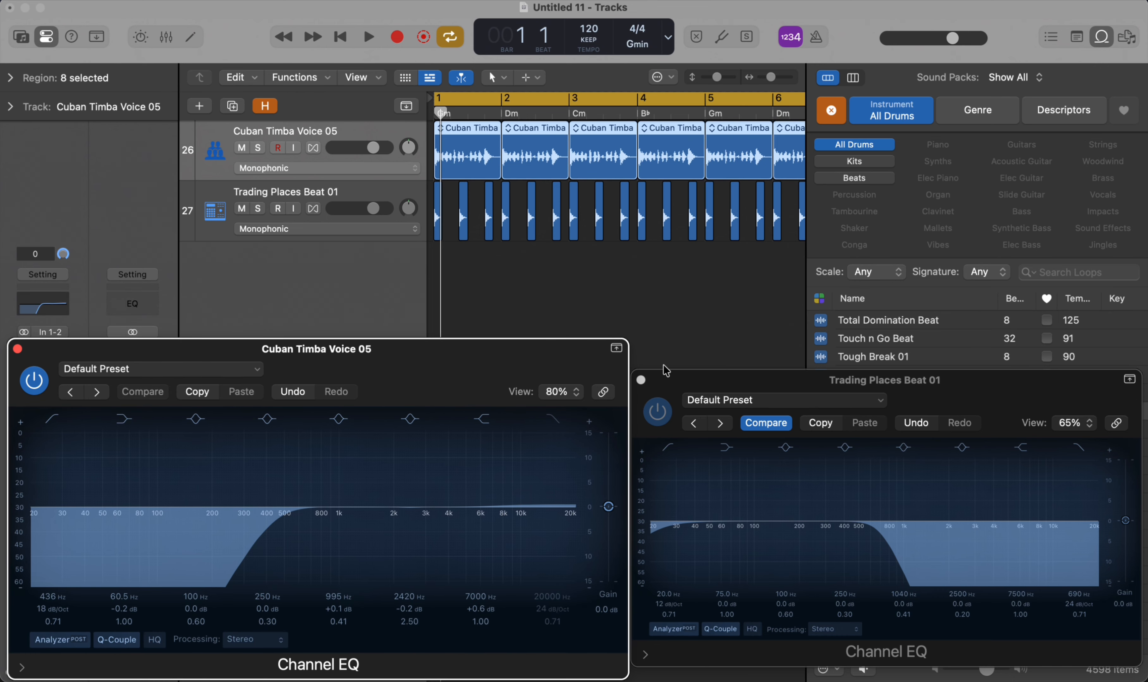
{"action": "left_click_drag", "start_coordinate": [628, 357], "coordinate": [595, 373]}
{"action": "left_click_drag", "start_coordinate": [665, 385], "coordinate": [666, 359]}
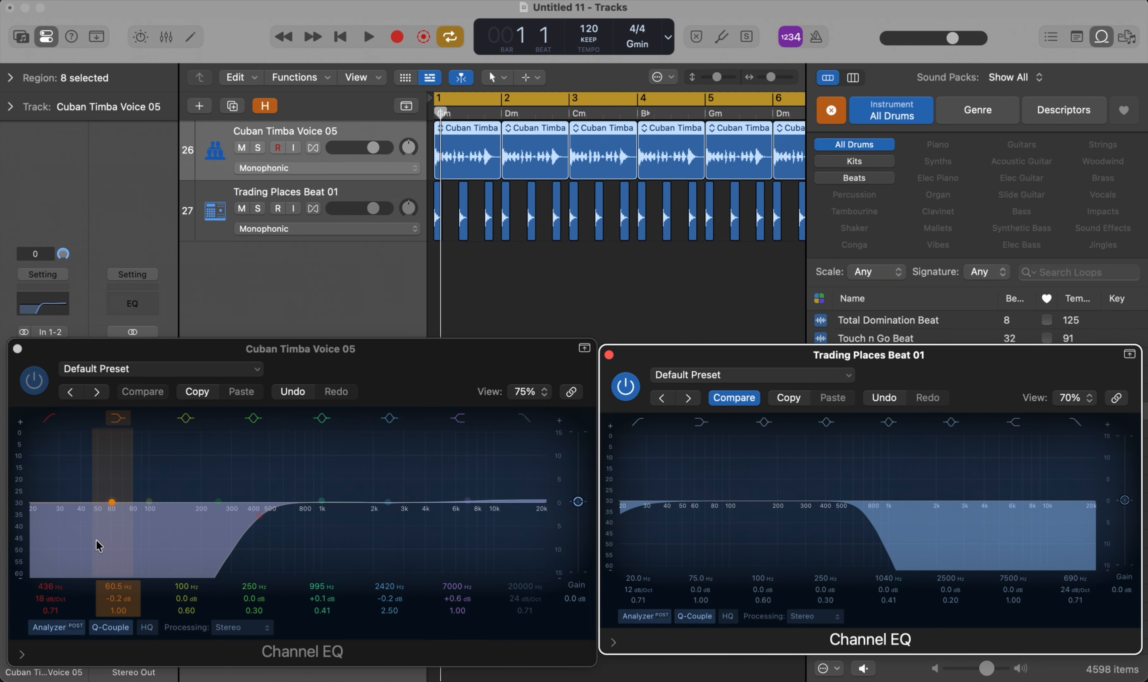
Bypass the Channel EQ on both the vocal track and the beat track
{"action": "left_click", "coordinate": [34, 381]}
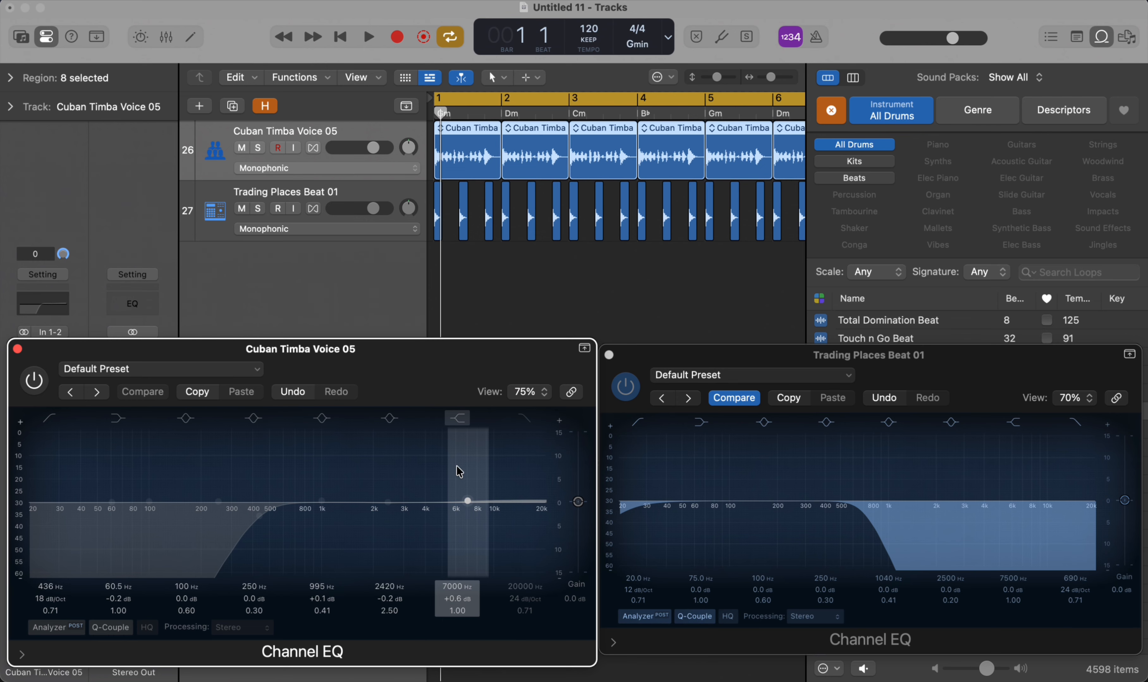
{"action": "left_click", "coordinate": [627, 383]}
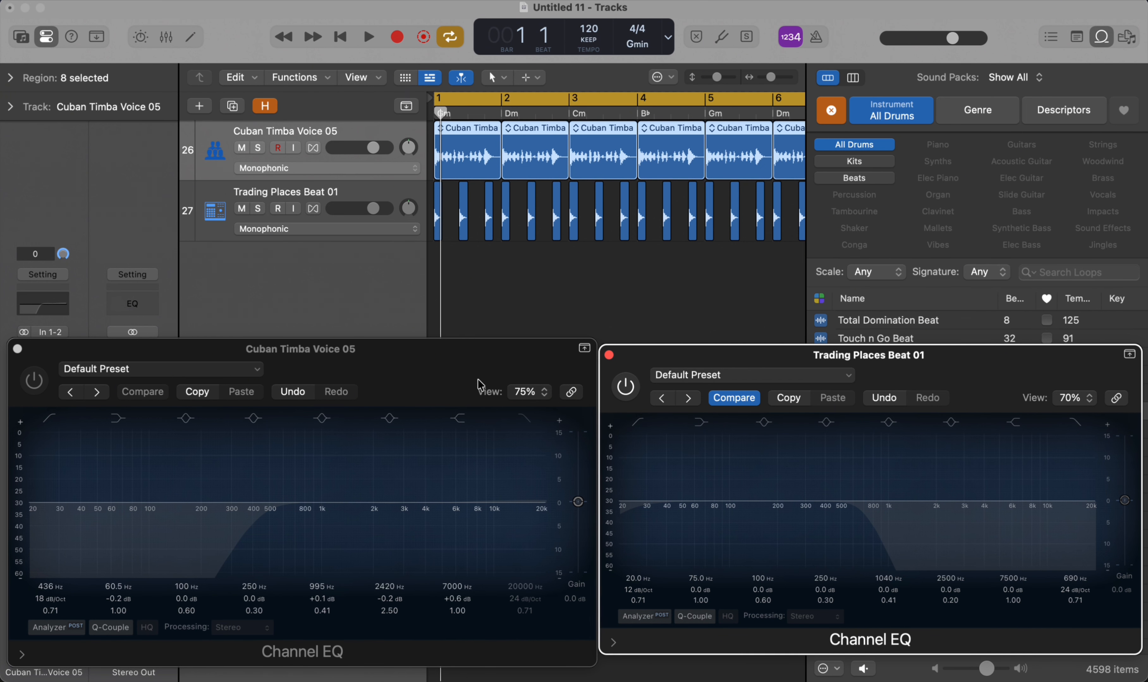
Compare playback of both tracks with the two Channel EQs bypassed and with both switched back on
{"action": "key", "text": "space"}
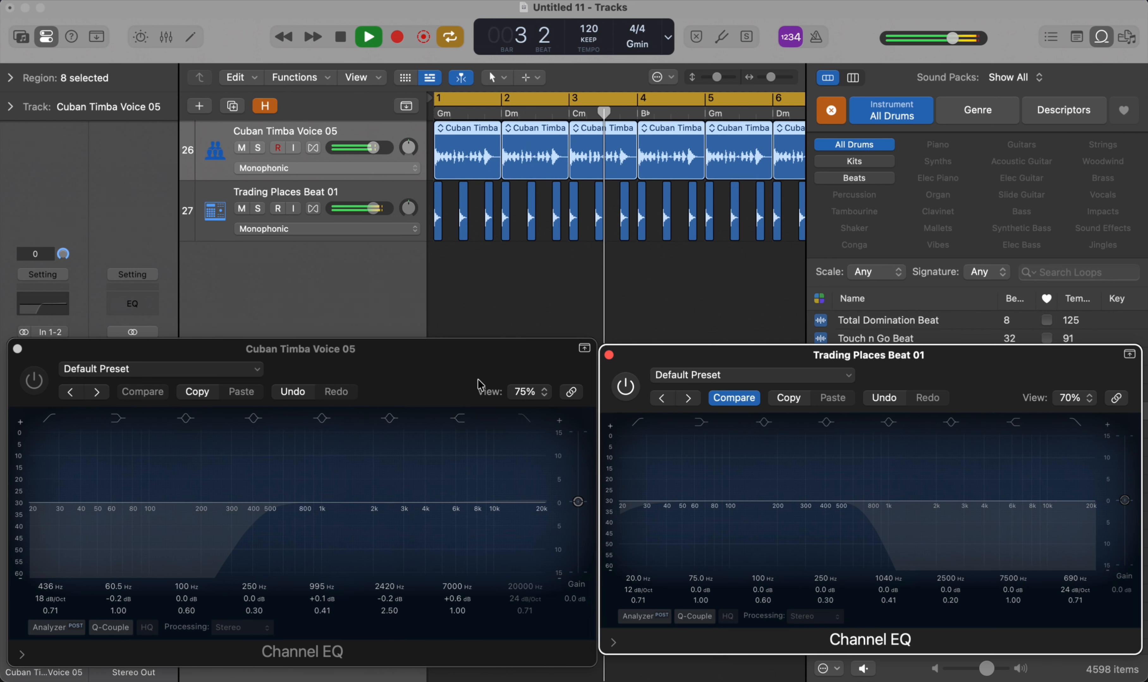
{"action": "key", "text": "space"}
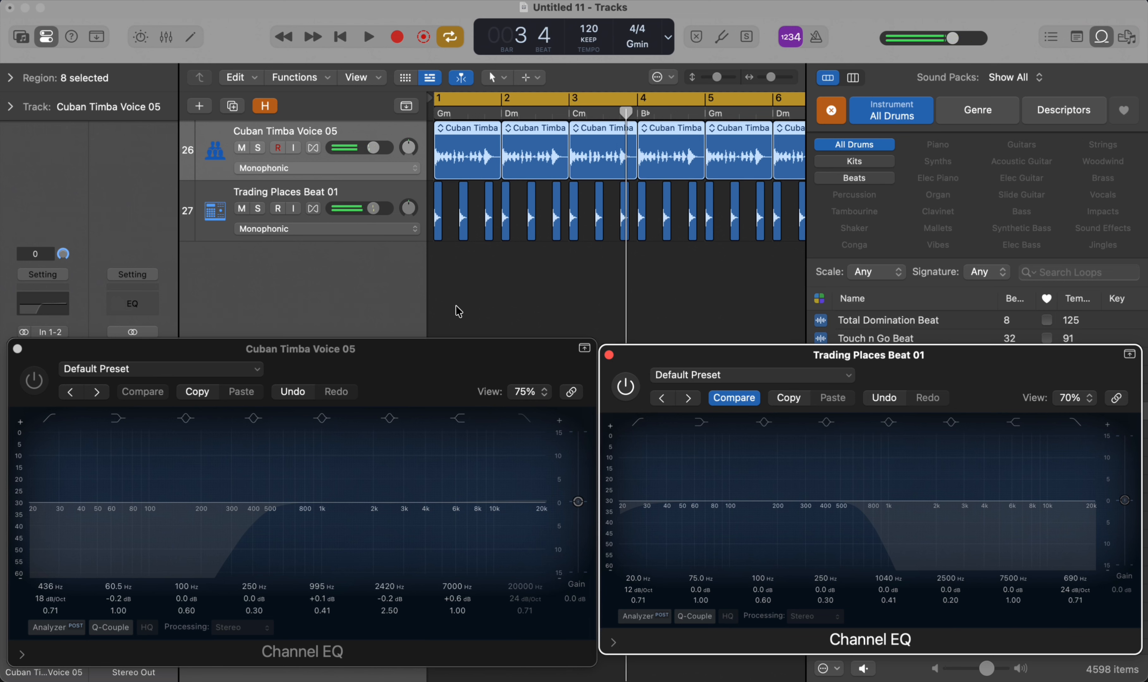
{"action": "left_click", "coordinate": [33, 379]}
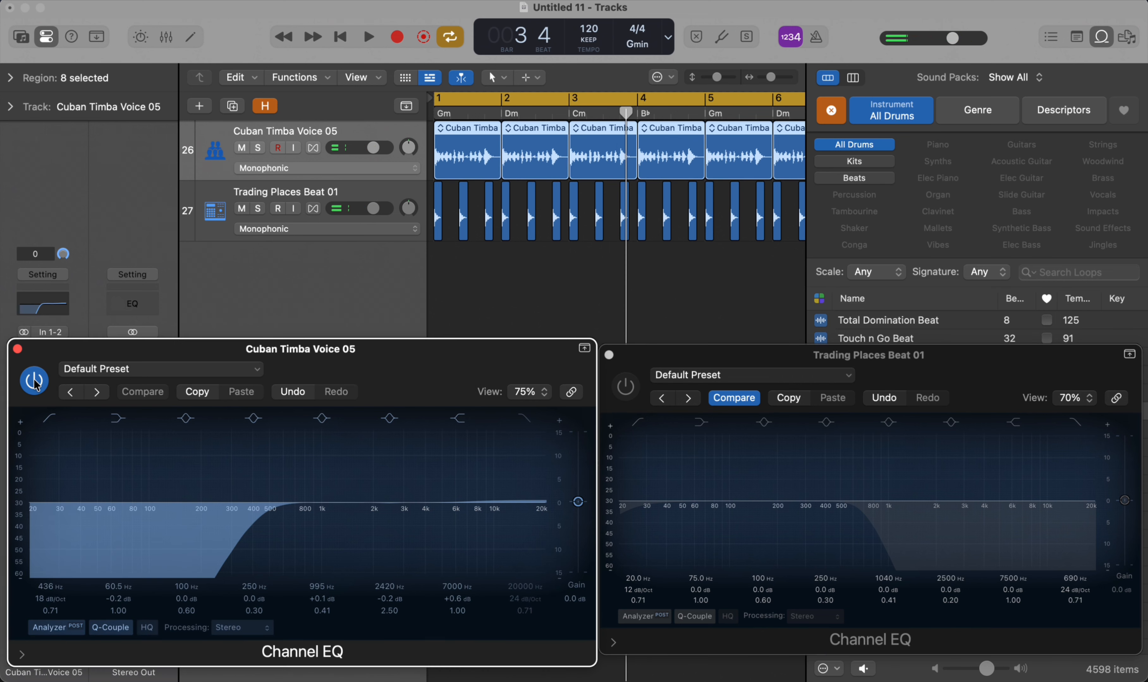
{"action": "left_click", "coordinate": [626, 387]}
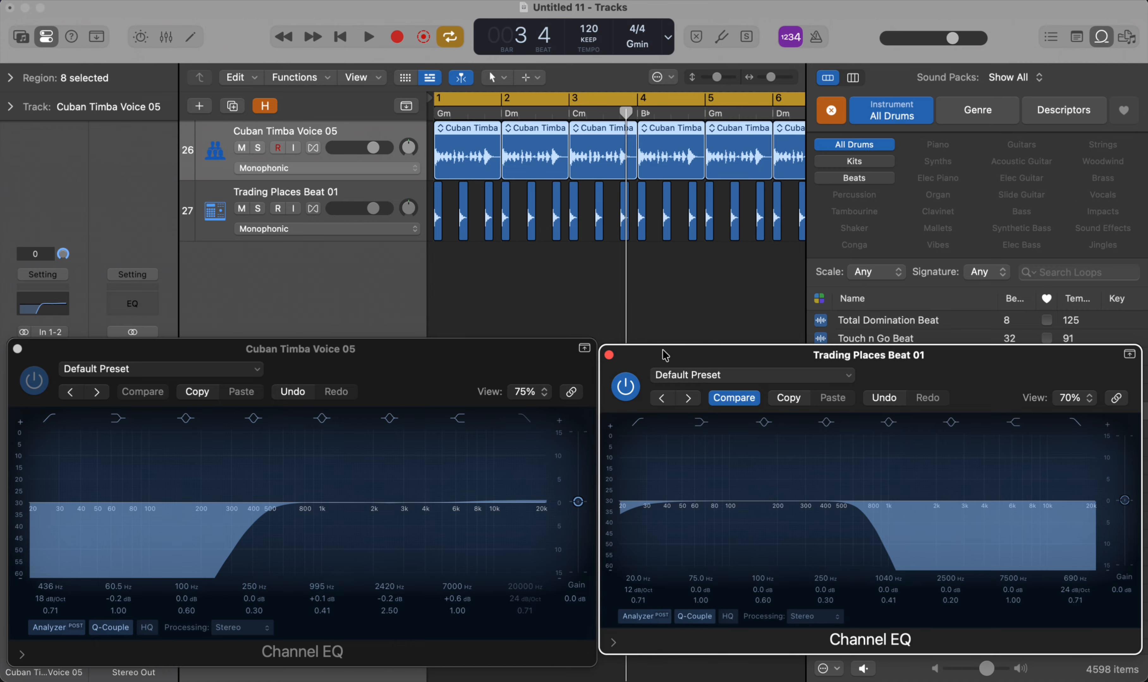
{"action": "key", "text": "space"}
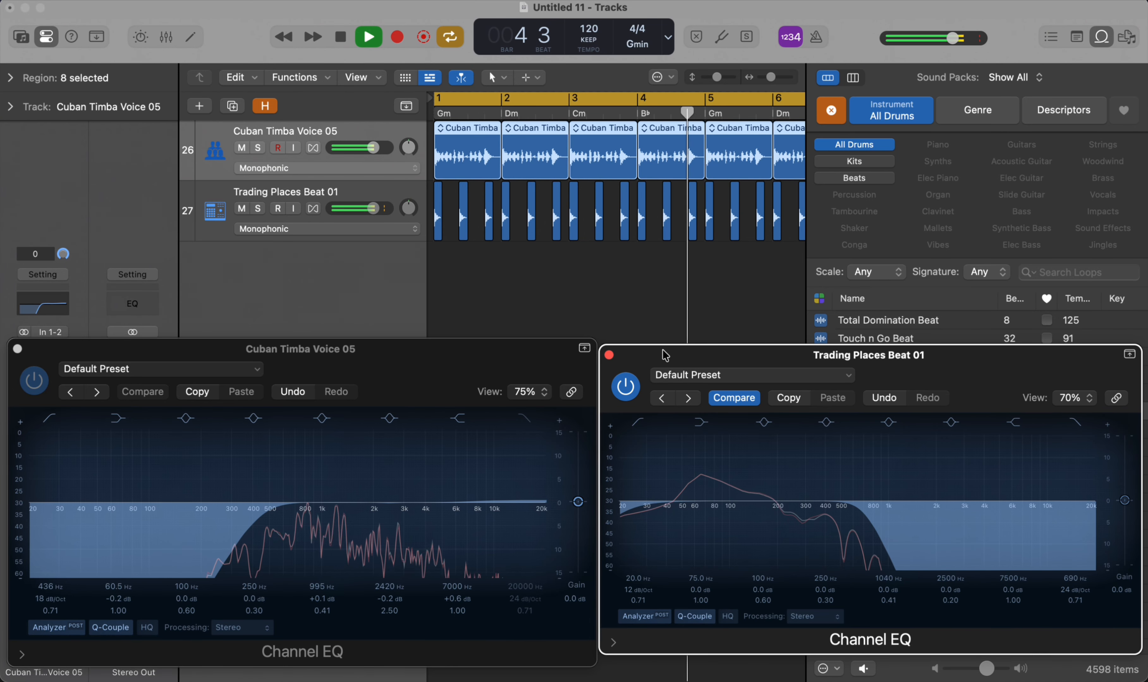
{"action": "key", "text": "space"}
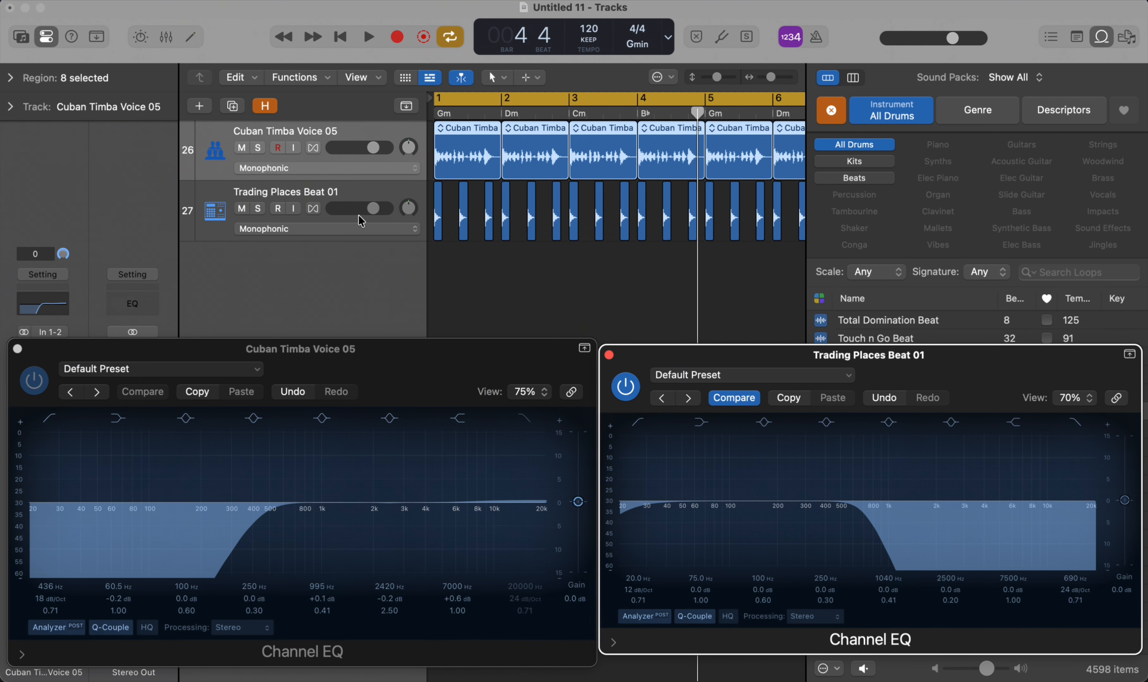
Select the beat track, mute the vocal track and close the vocal's Channel EQ window
{"action": "left_click", "coordinate": [334, 189]}
{"action": "left_click", "coordinate": [241, 148]}
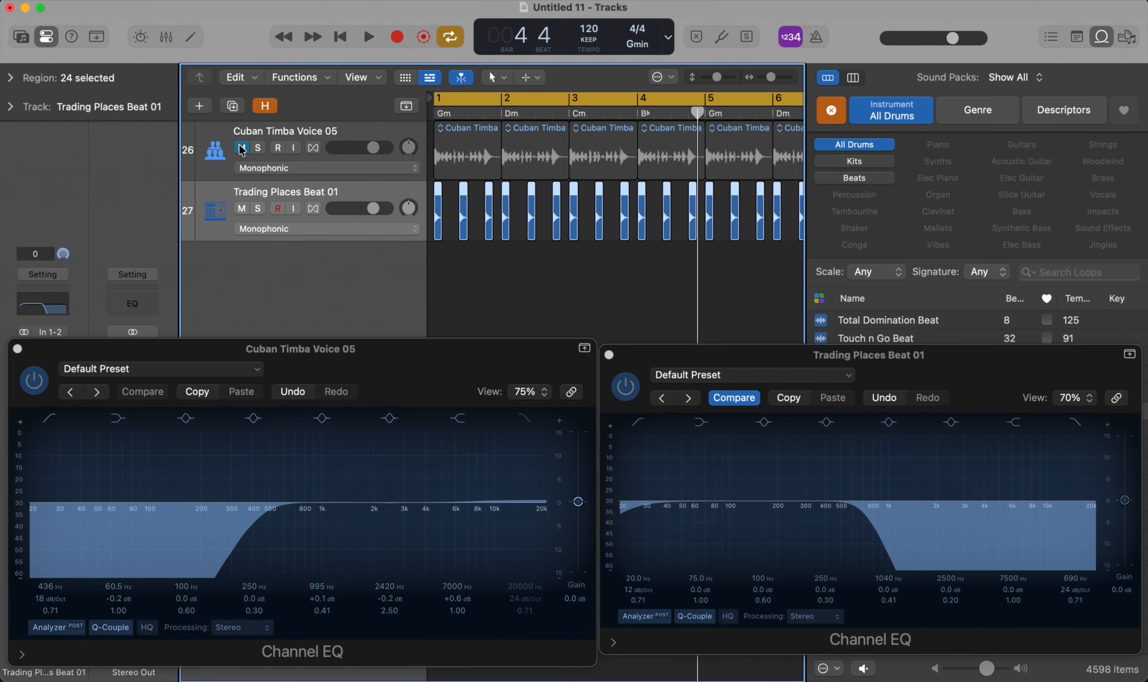
{"action": "left_click", "coordinate": [17, 349]}
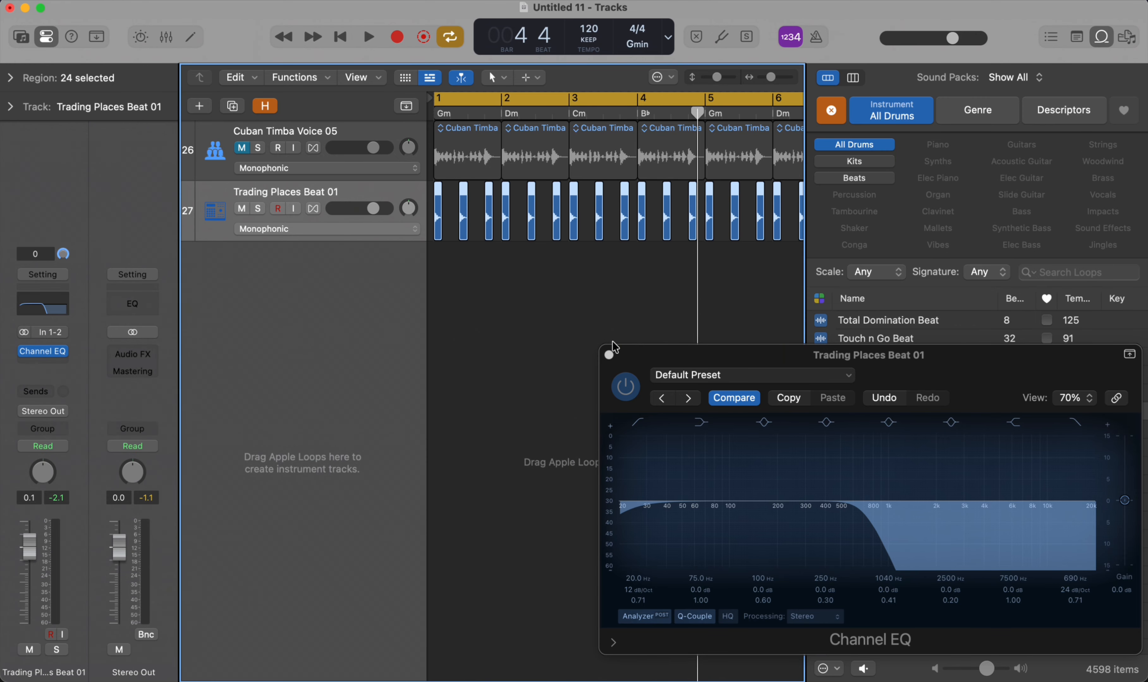
Enlarge the beat's Channel EQ window to 112%, move it clear of the tracks, and toggle the EQ off and back on
{"action": "left_click_drag", "start_coordinate": [600, 355], "coordinate": [268, 354]}
{"action": "left_click_drag", "start_coordinate": [581, 368], "coordinate": [432, 287]}
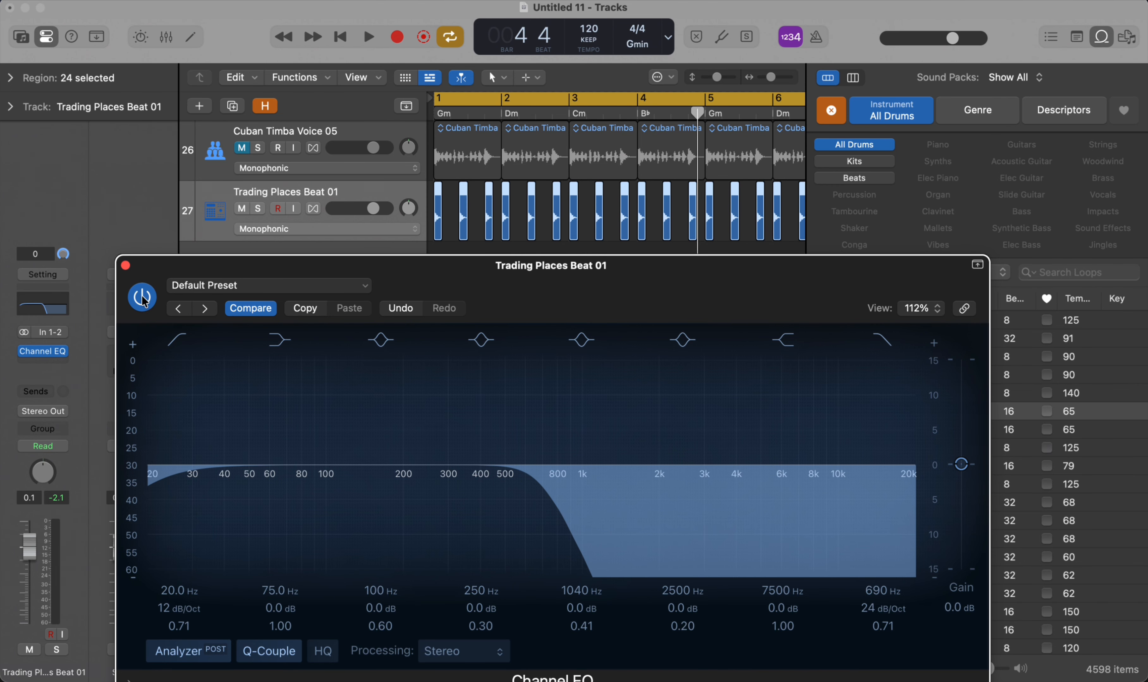
{"action": "left_click", "coordinate": [142, 297]}
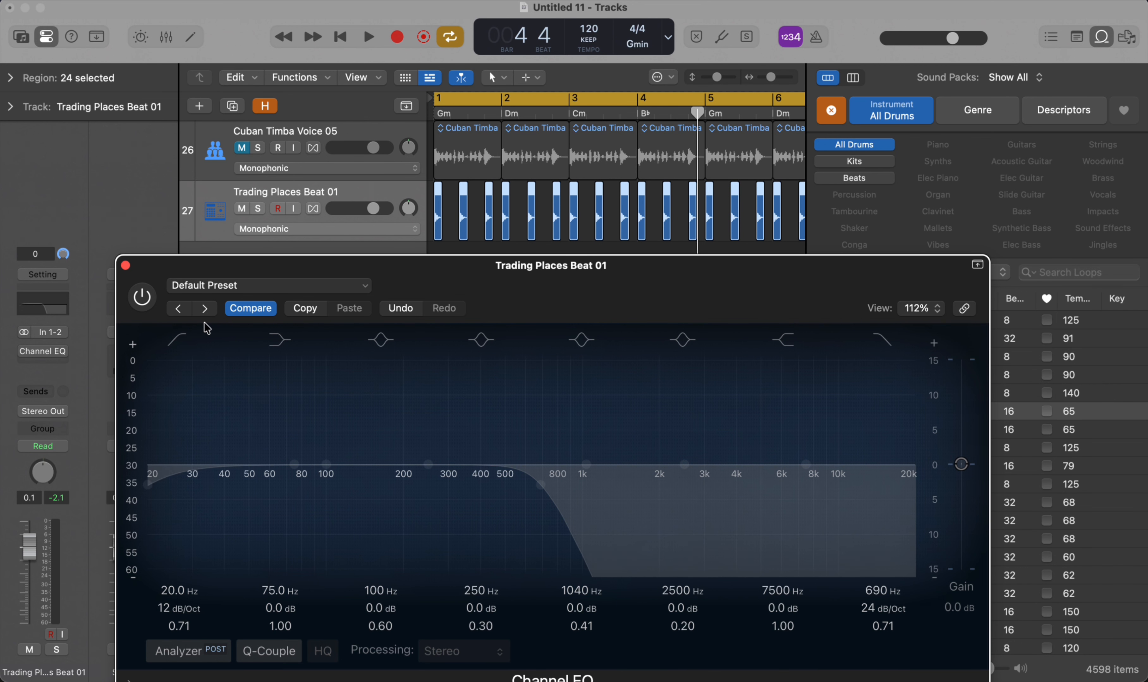
{"action": "left_click", "coordinate": [134, 302]}
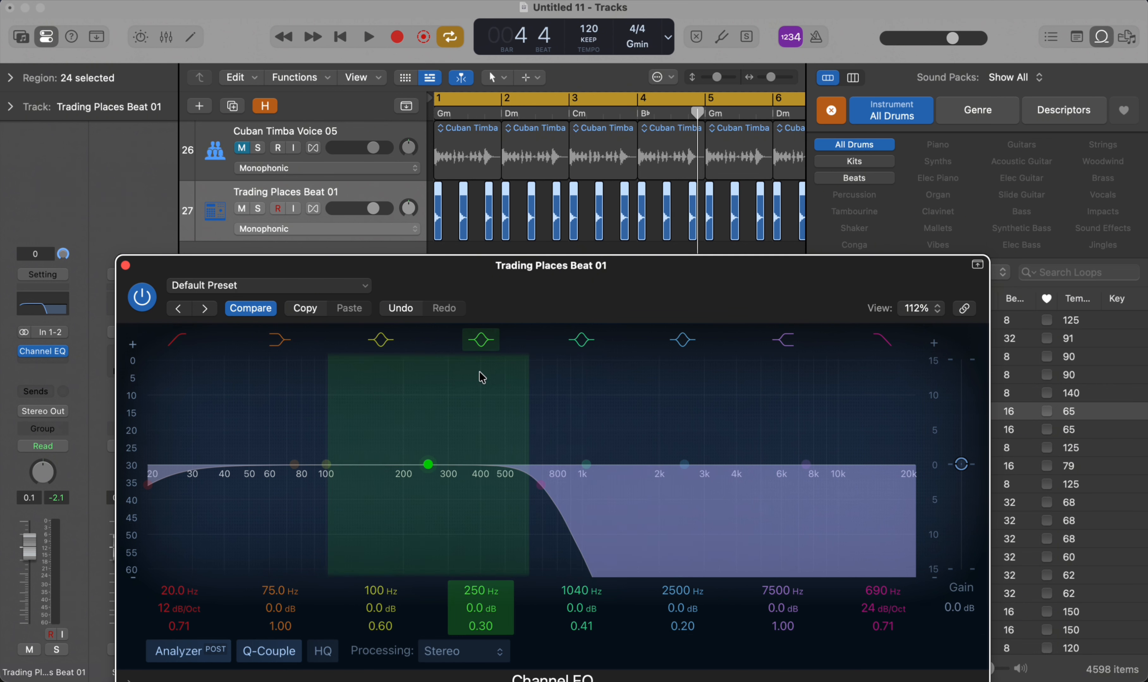
Disable the beat's high-cut filter and, during playback, sweep its low-cut up to about 9150 Hz and back to 20 Hz
{"action": "left_click", "coordinate": [881, 343]}
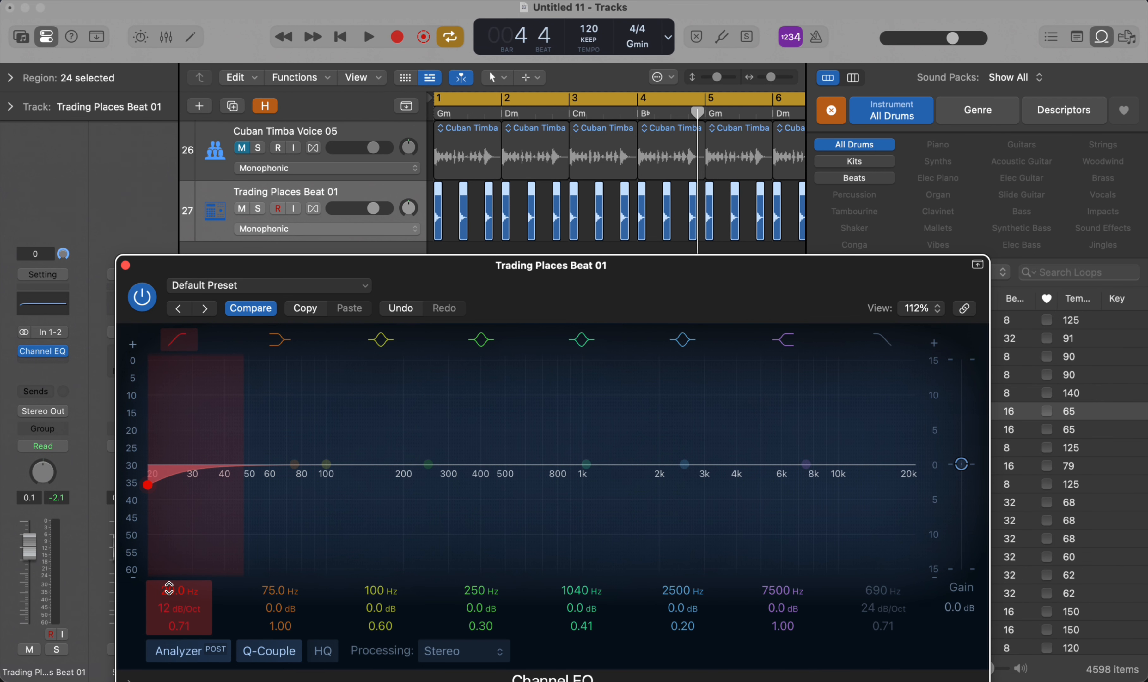
{"action": "key", "text": "space"}
{"action": "mouse_move", "coordinate": [169, 588]}
{"action": "left_mouse_down"}
{"action": "mouse_move", "coordinate": [168, 559]}
{"action": "mouse_move", "coordinate": [175, 606]}
{"action": "mouse_move", "coordinate": [187, 591]}
{"action": "left_mouse_up"}
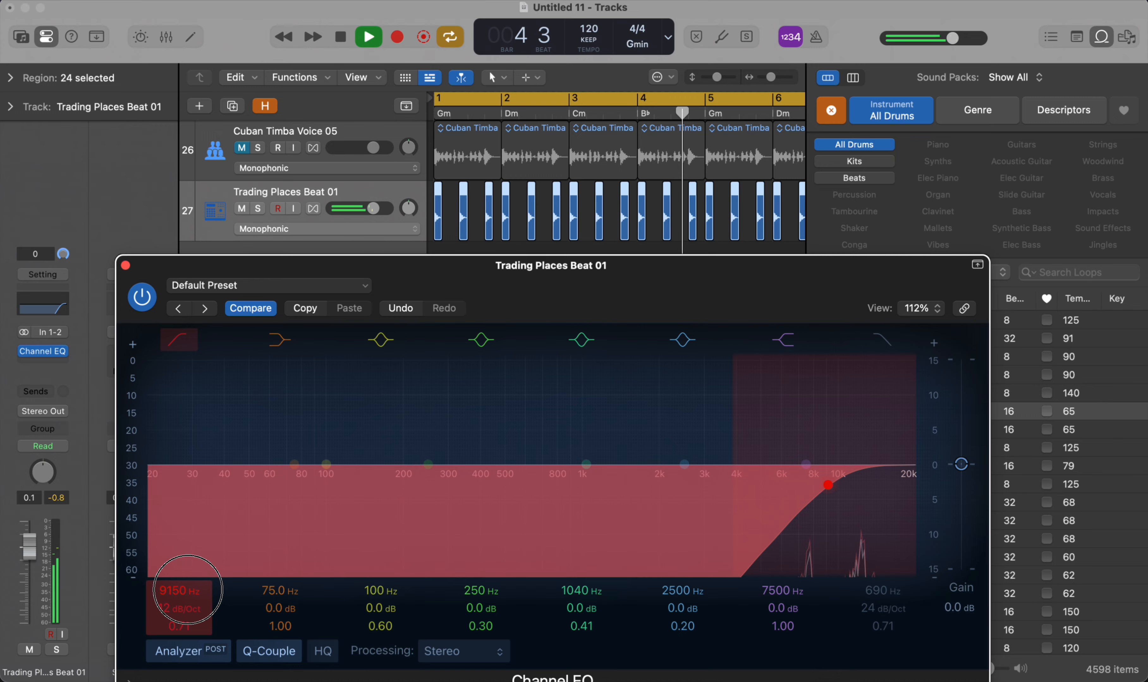
{"action": "left_click_drag", "start_coordinate": [188, 590], "coordinate": [188, 590]}
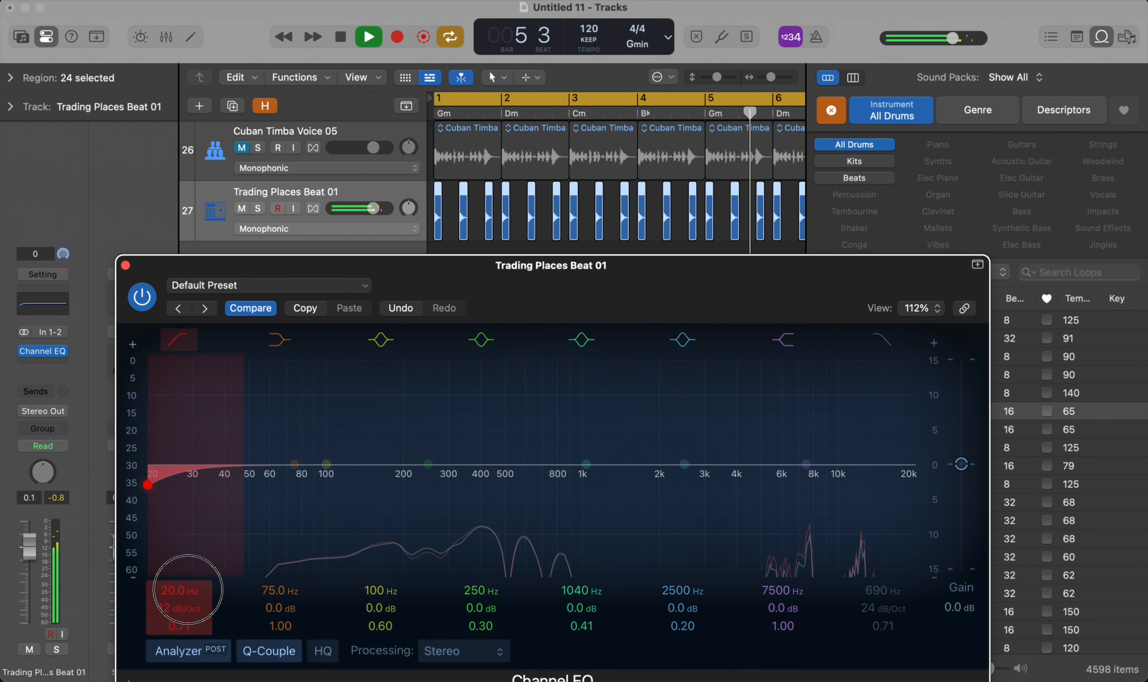
Re-enable the beat's high-cut filter and lower it to 366 Hz, and steepen the 20 Hz low-cut filter to 36 dB/Oct
{"action": "left_click", "coordinate": [176, 339]}
{"action": "left_click", "coordinate": [873, 344]}
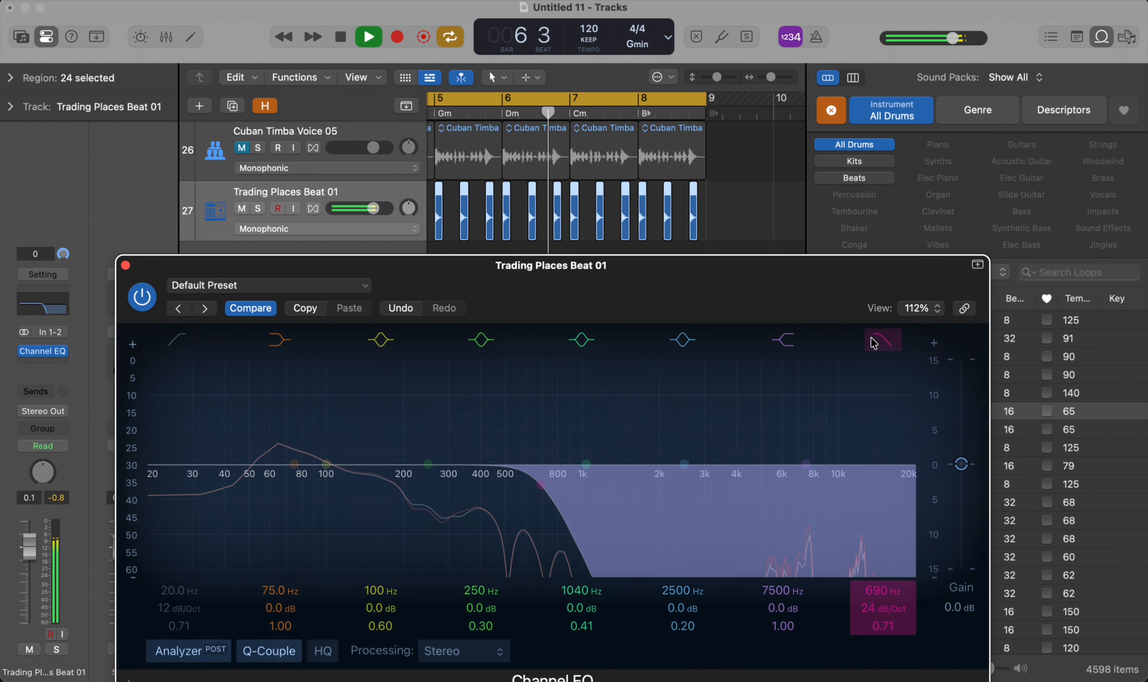
{"action": "left_click_drag", "start_coordinate": [870, 596], "coordinate": [868, 597]}
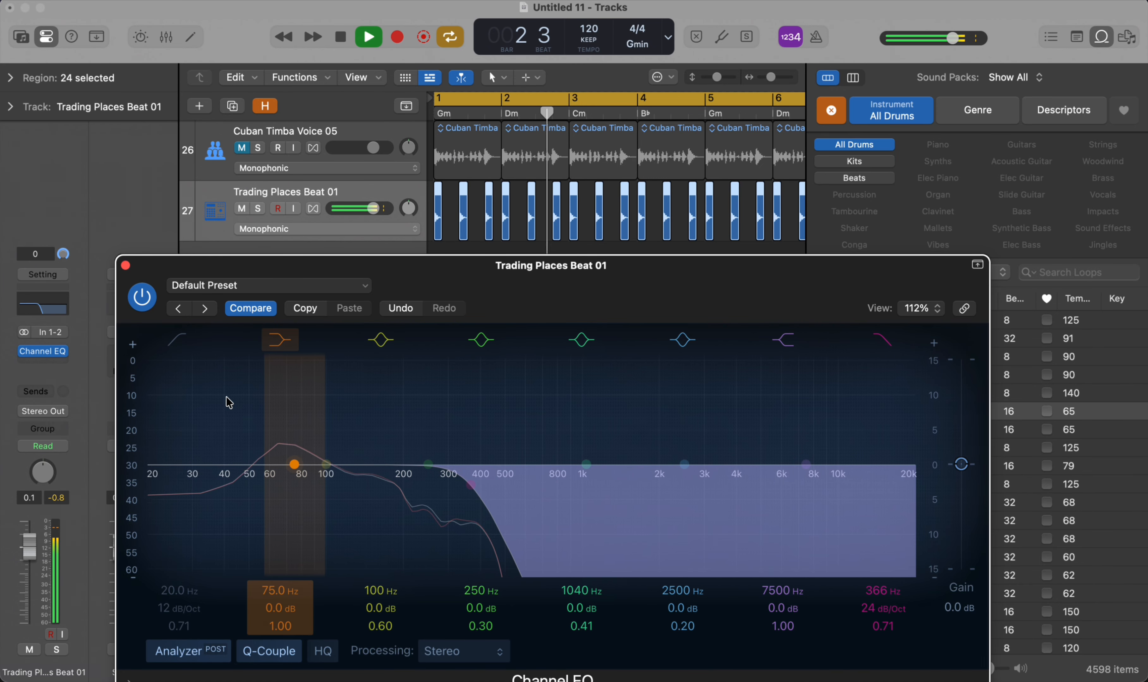
{"action": "left_click", "coordinate": [179, 349]}
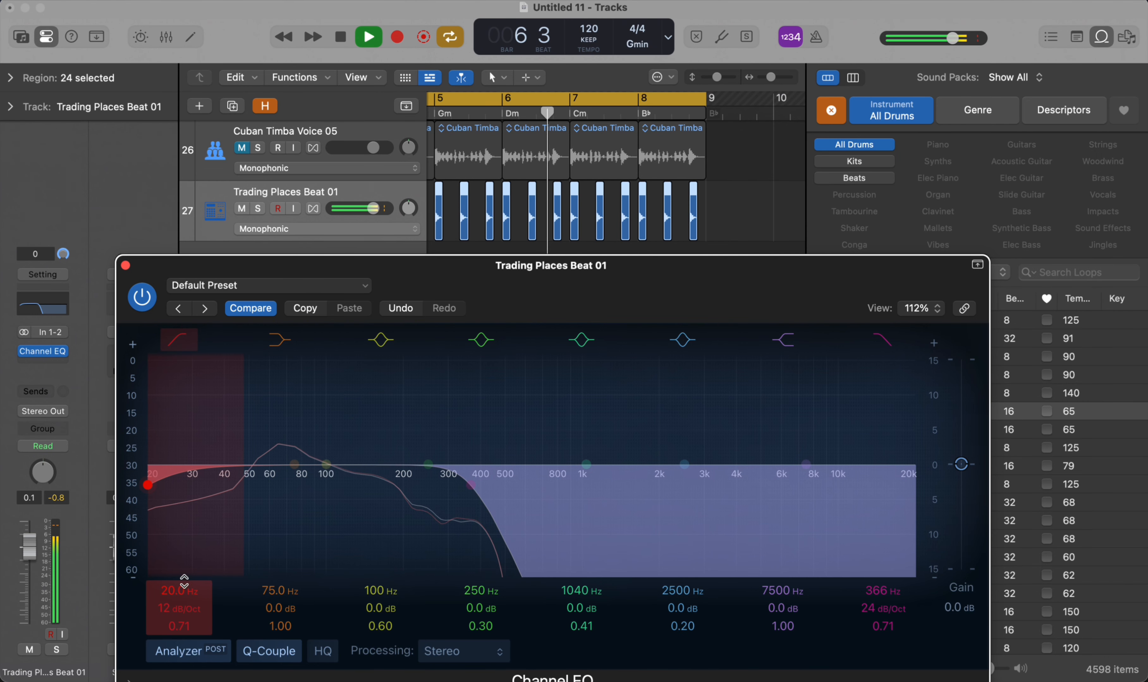
{"action": "left_click_drag", "start_coordinate": [182, 610], "coordinate": [182, 591]}
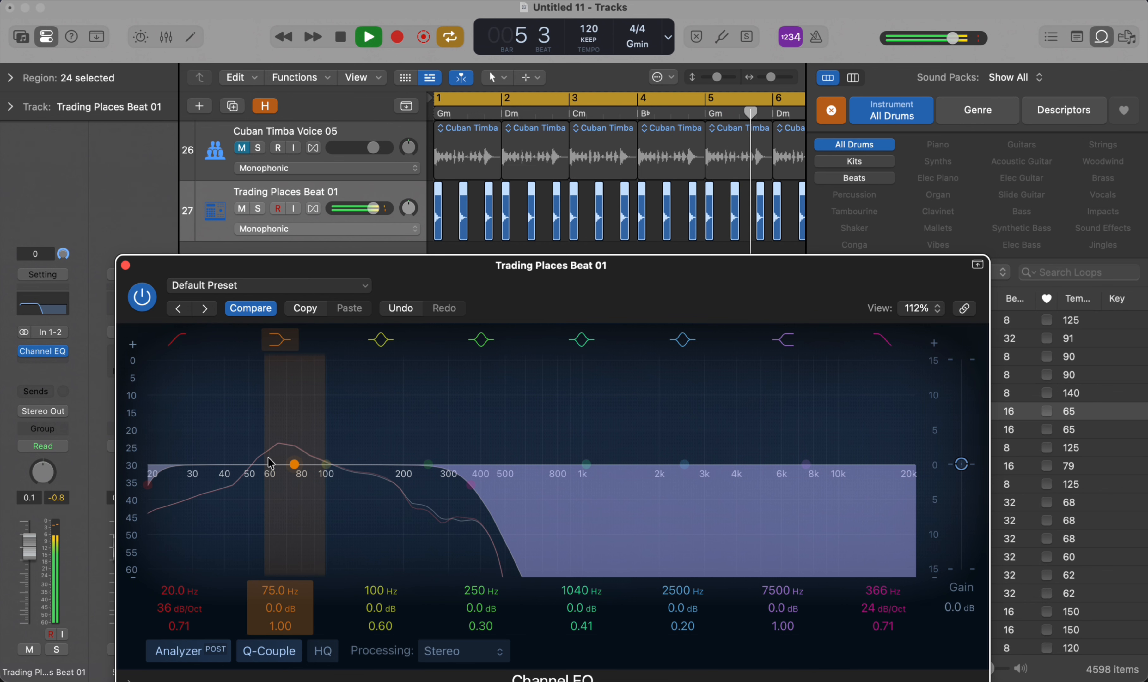
Boost the beat's low shelf by 2.1 dB at 58 Hz and switch off its low-cut filter
{"action": "left_click", "coordinate": [275, 608]}
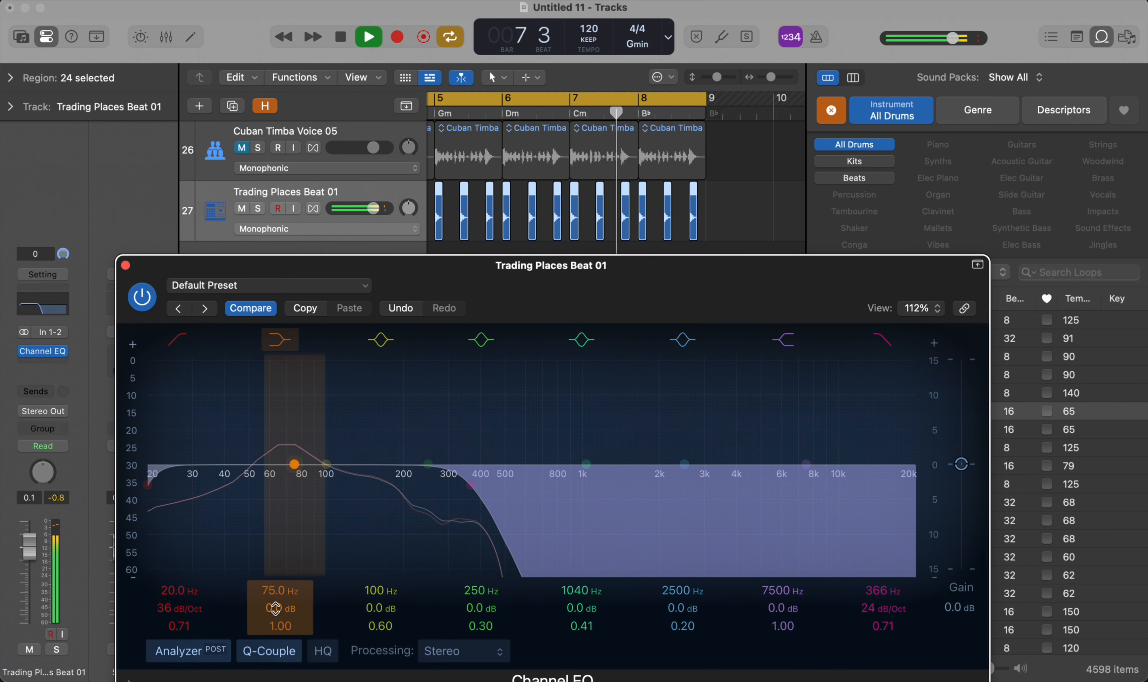
{"action": "left_click", "coordinate": [275, 608]}
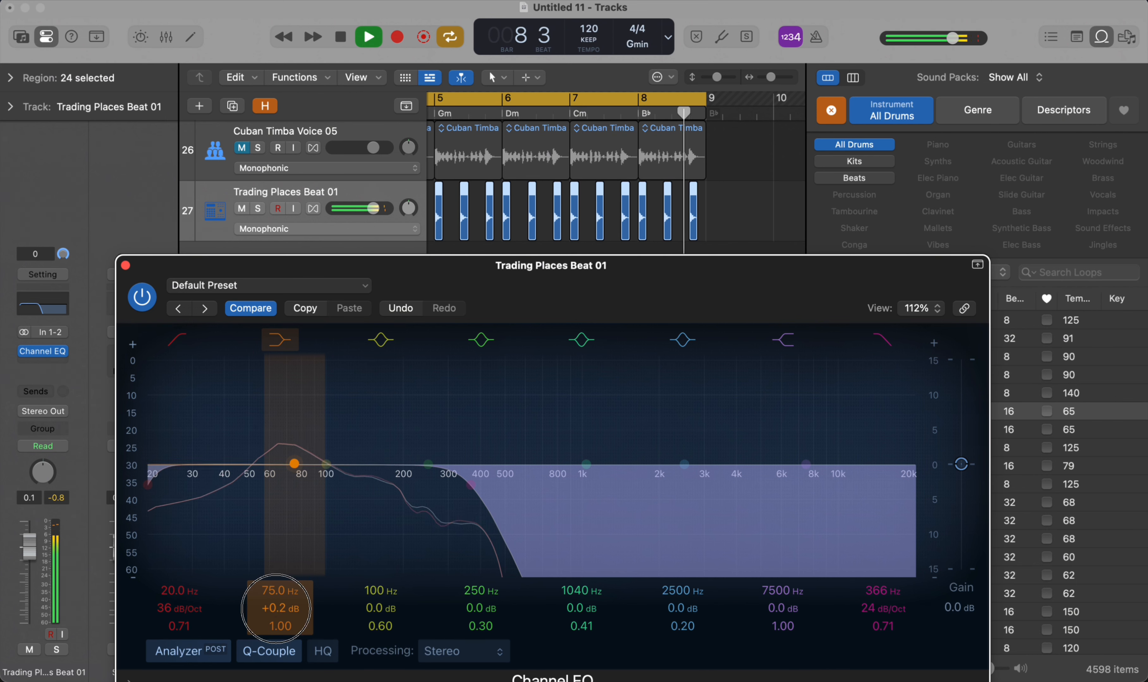
{"action": "left_click_drag", "start_coordinate": [275, 608], "coordinate": [278, 596]}
{"action": "left_click", "coordinate": [180, 344]}
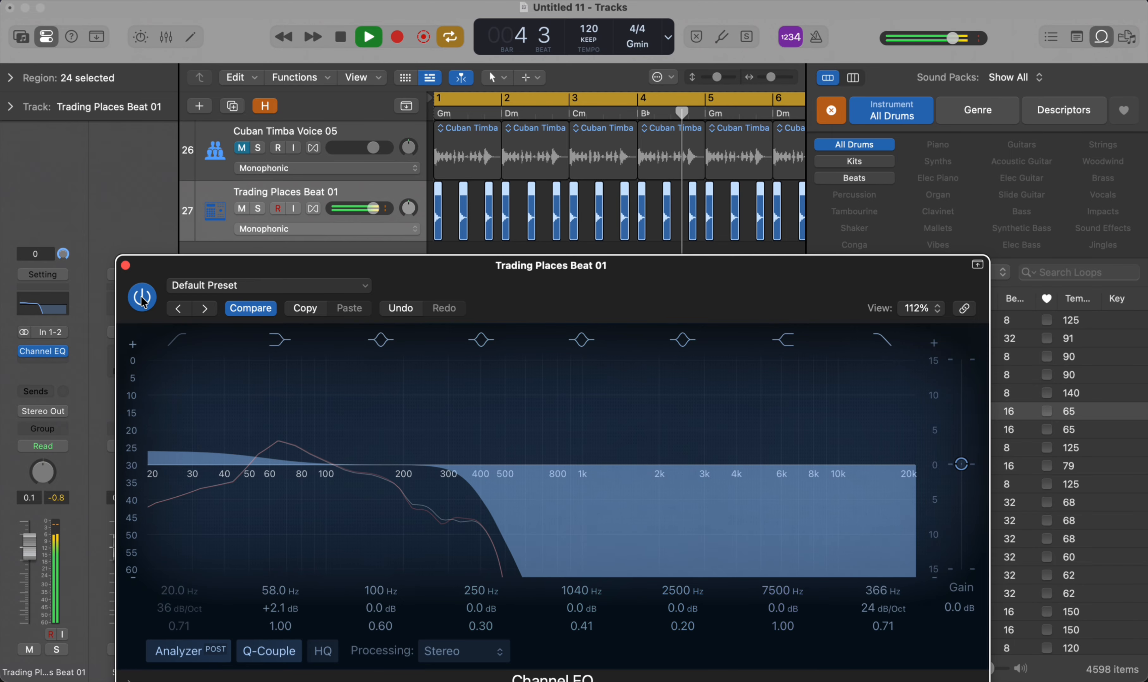
Bypass the beat's Channel EQ, close its window and stop playback
{"action": "left_click", "coordinate": [143, 297]}
{"action": "left_click", "coordinate": [124, 266]}
{"action": "key", "text": "space"}
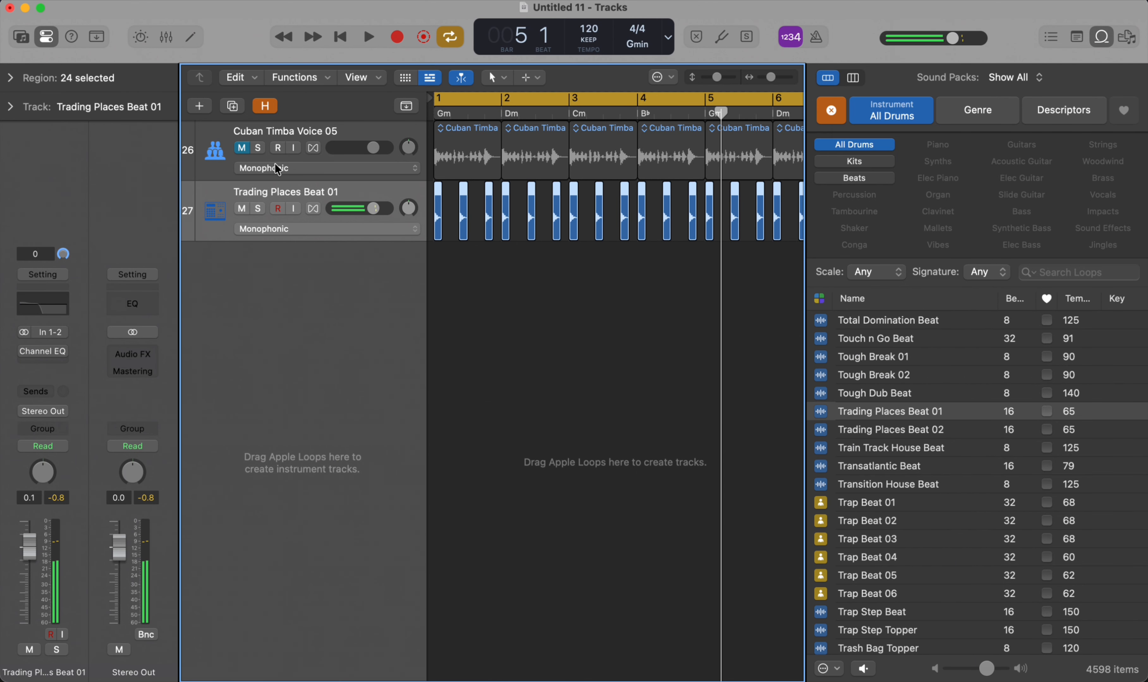
Select and unmute the vocal track, and open its Channel EQ enlarged to 111% below the track lanes
{"action": "left_click", "coordinate": [256, 123]}
{"action": "left_click", "coordinate": [242, 149]}
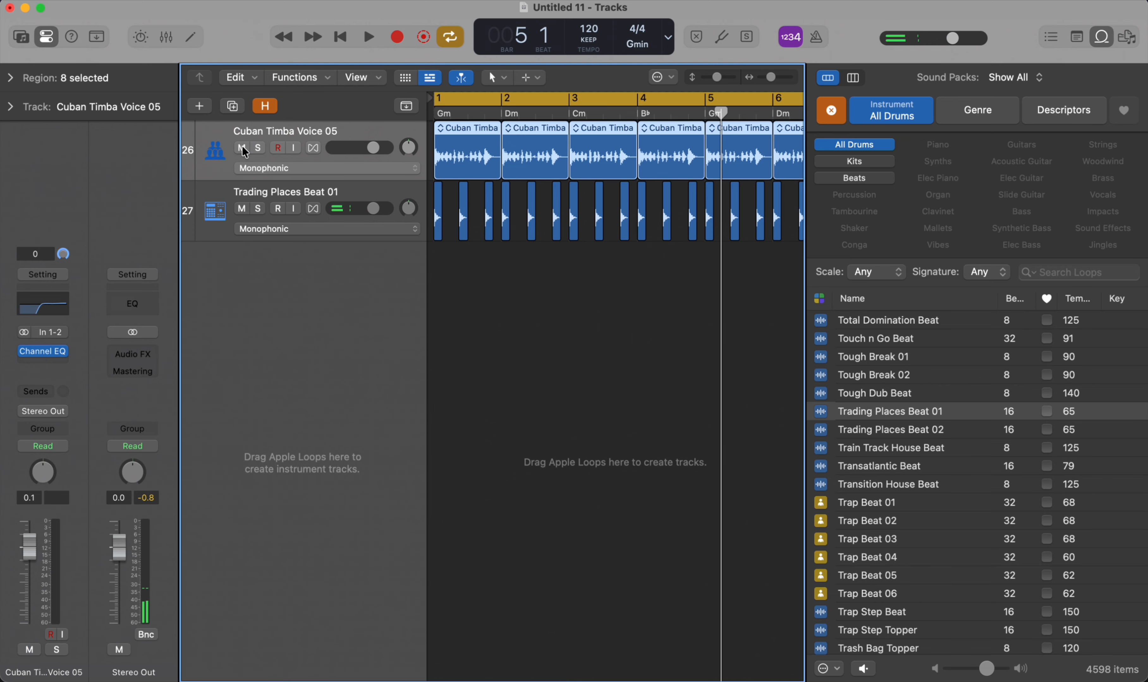
{"action": "left_click", "coordinate": [43, 307]}
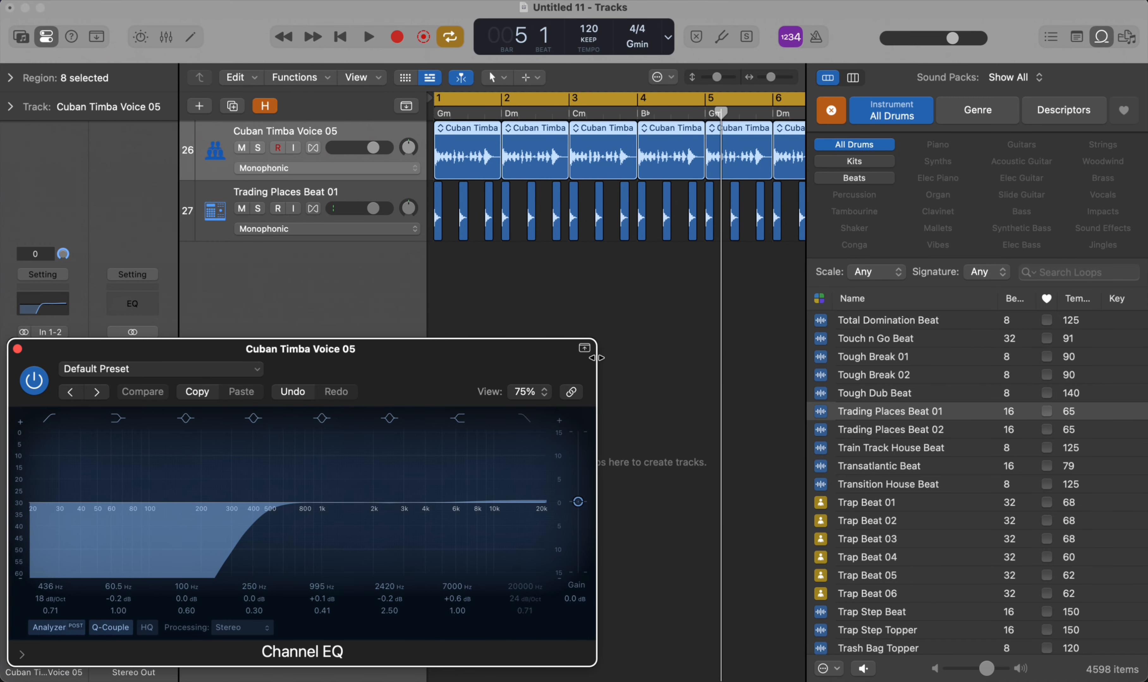
{"action": "left_click_drag", "start_coordinate": [595, 359], "coordinate": [867, 360]}
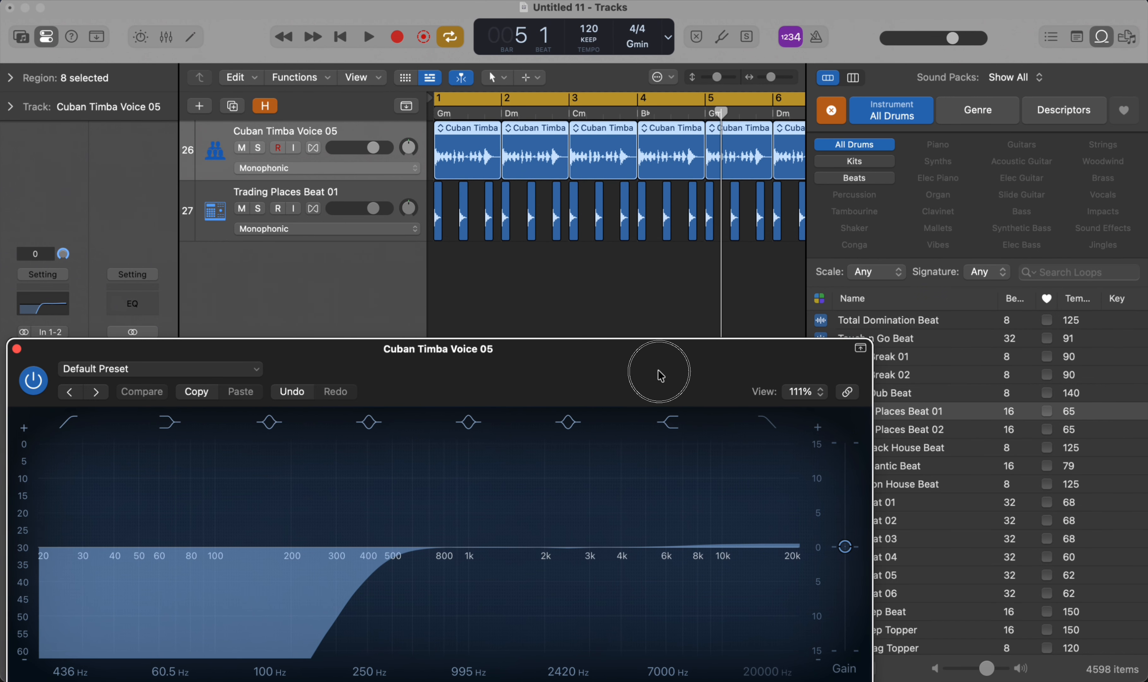
{"action": "left_click_drag", "start_coordinate": [658, 376], "coordinate": [701, 284]}
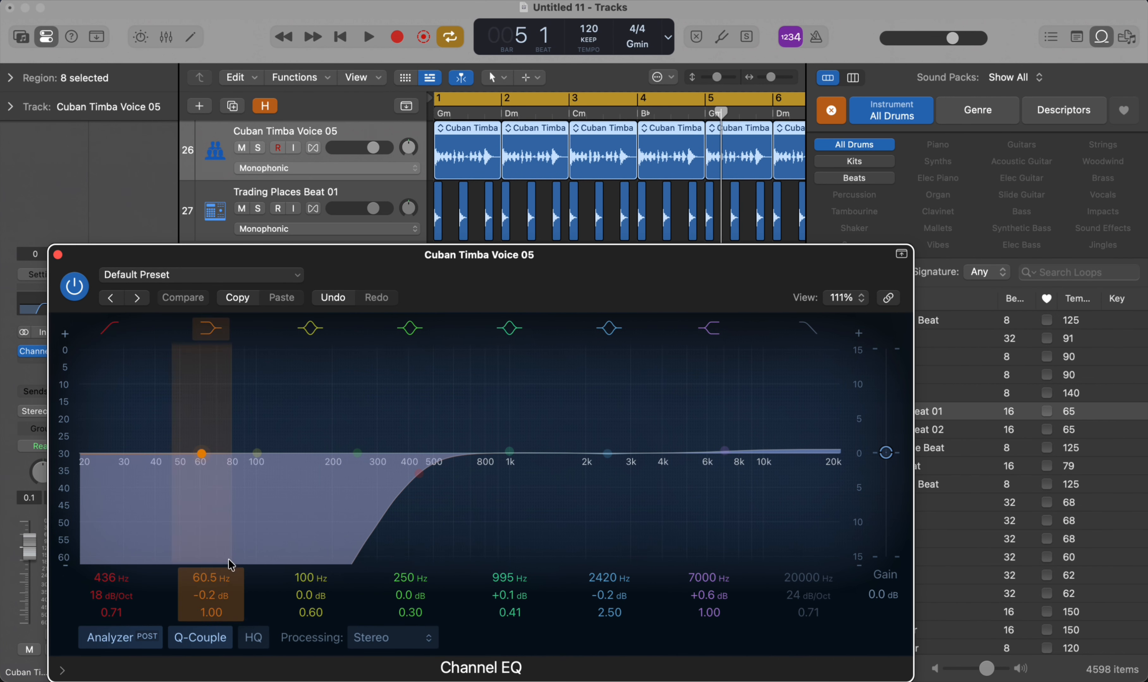
Lower the vocal's low-cut to 20 Hz and disable it, and enable its high-cut filter, bringing it down to 6300 Hz during playback
{"action": "left_click_drag", "start_coordinate": [90, 582], "coordinate": [102, 575]}
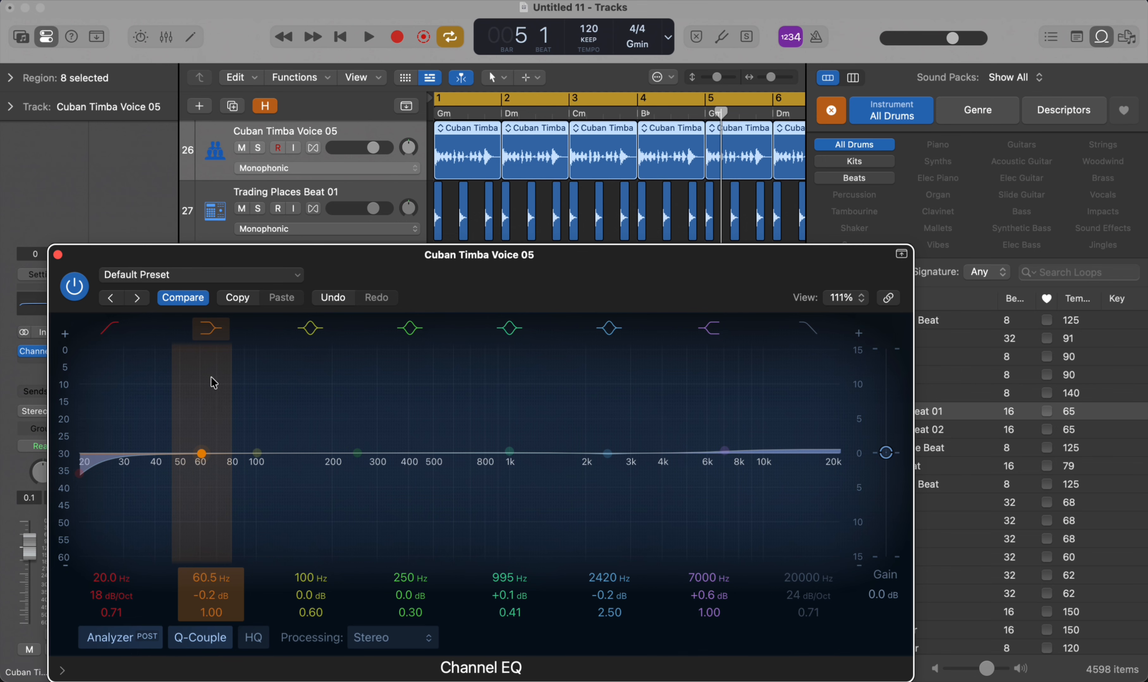
{"action": "left_click", "coordinate": [112, 331]}
{"action": "left_click", "coordinate": [801, 329]}
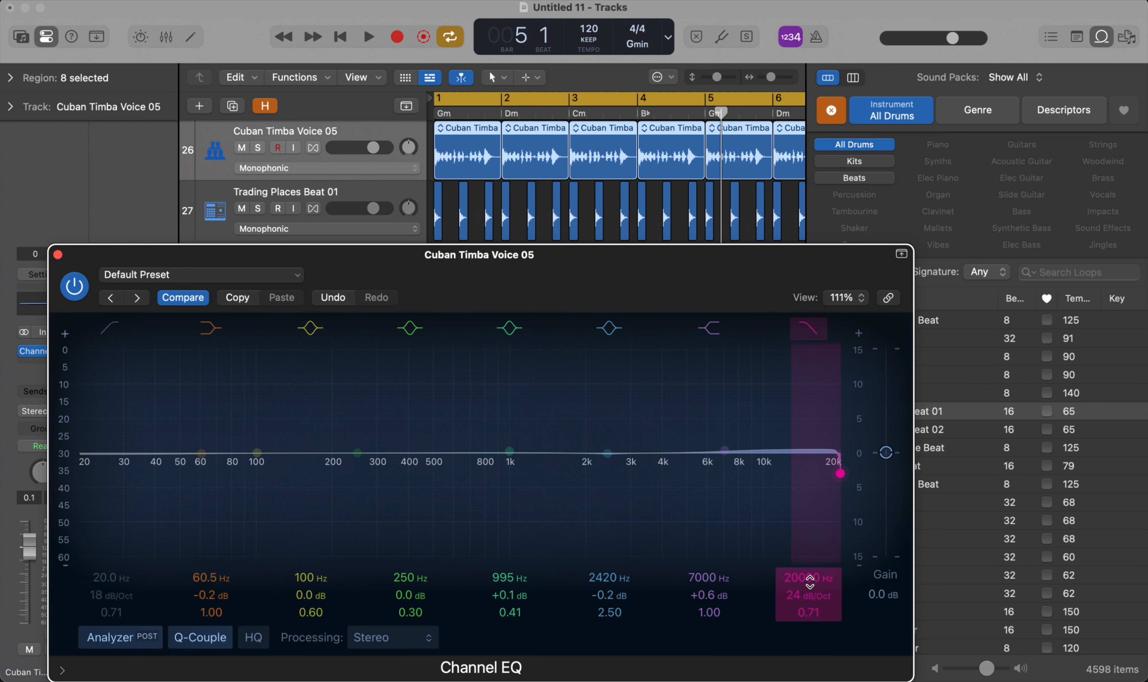
{"action": "key", "text": "space"}
{"action": "left_click_drag", "start_coordinate": [809, 582], "coordinate": [810, 638]}
{"action": "key", "text": "space"}
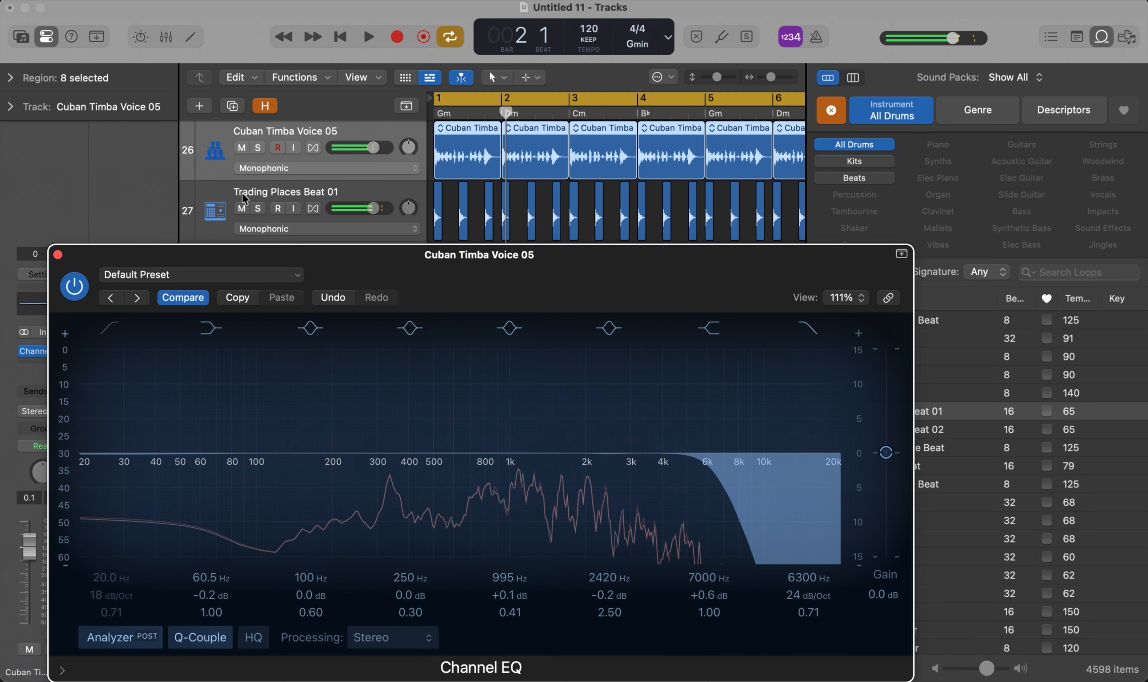
Mute the beat, raise the vocal's high-cut back to 20000 Hz during solo playback, and switch that filter off before stopping
{"action": "left_click", "coordinate": [242, 210]}
{"action": "key", "text": "space"}
{"action": "left_click_drag", "start_coordinate": [809, 596], "coordinate": [808, 576]}
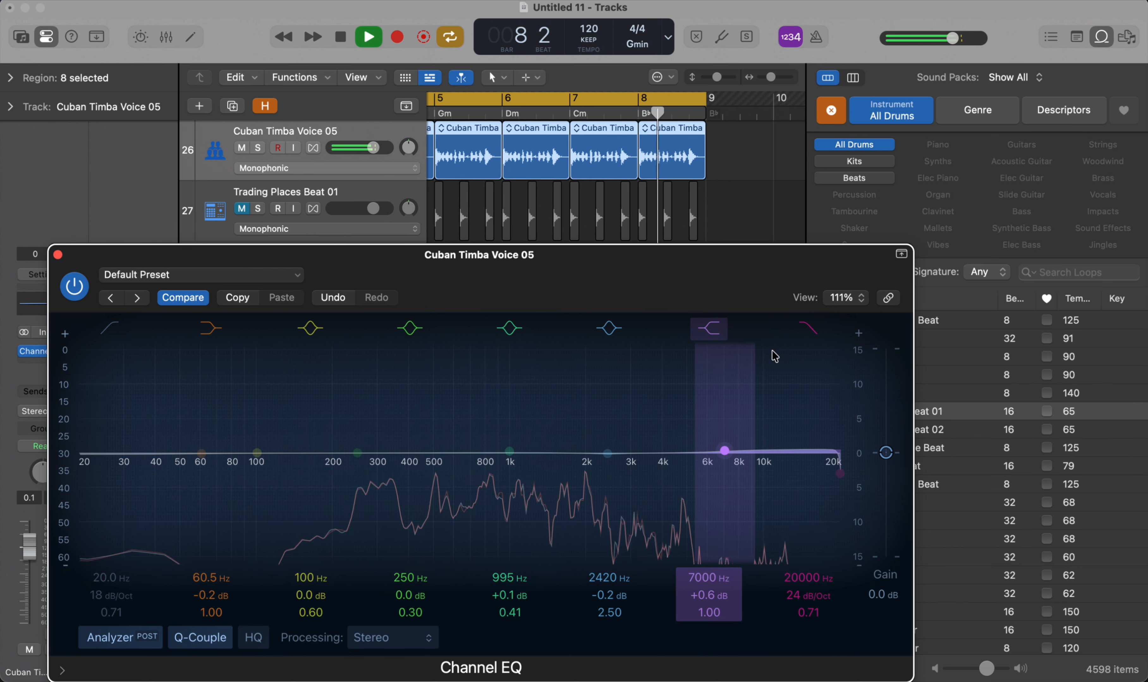
{"action": "left_click", "coordinate": [809, 326]}
{"action": "key", "text": "space"}
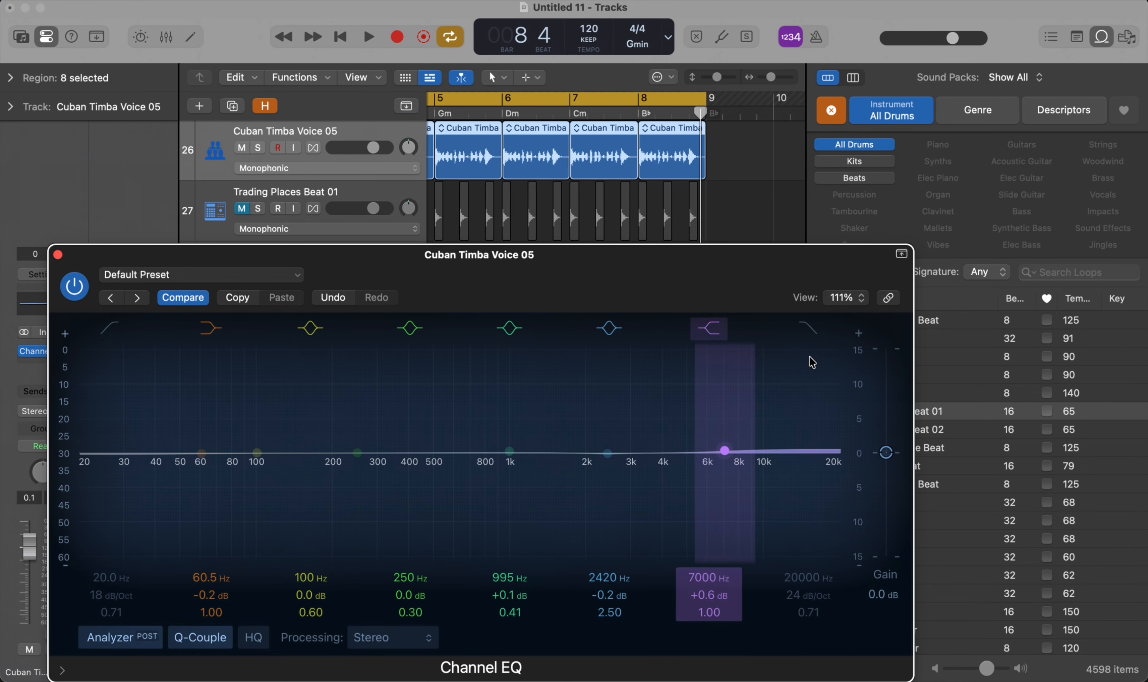
Re-enable the vocal's high-cut filter at 20000 Hz, 24 dB/Oct, and audition the vocal on its own
{"action": "left_click", "coordinate": [810, 330]}
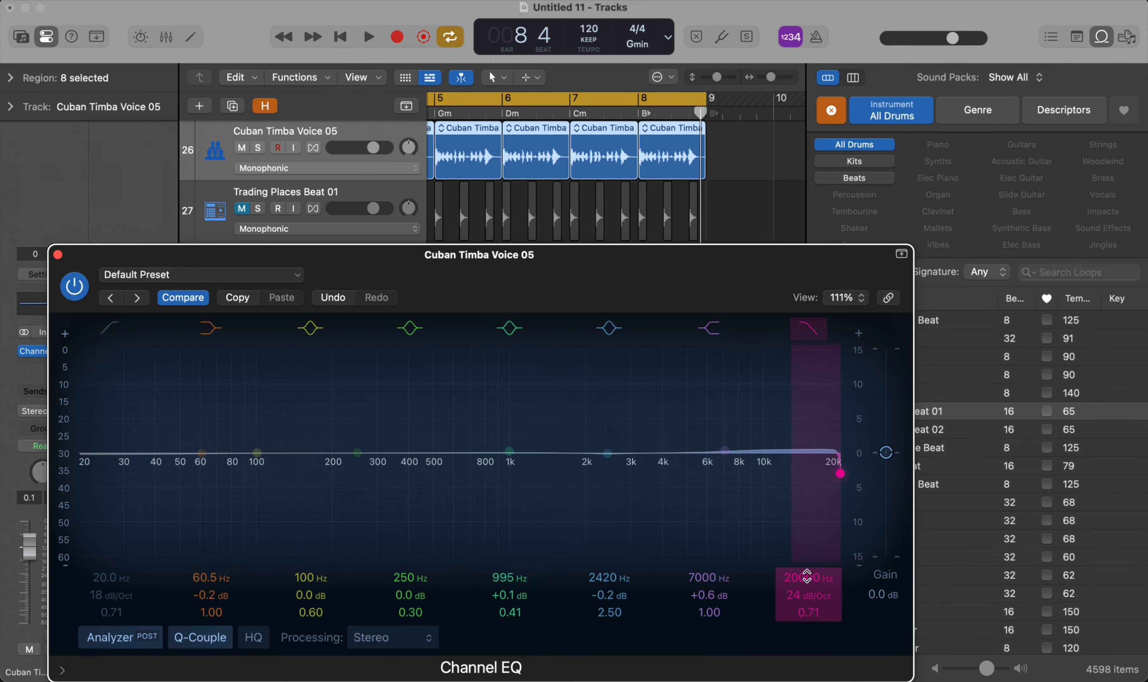
{"action": "left_click_drag", "start_coordinate": [806, 579], "coordinate": [801, 574]}
{"action": "key", "text": "space"}
{"action": "key", "text": "space"}
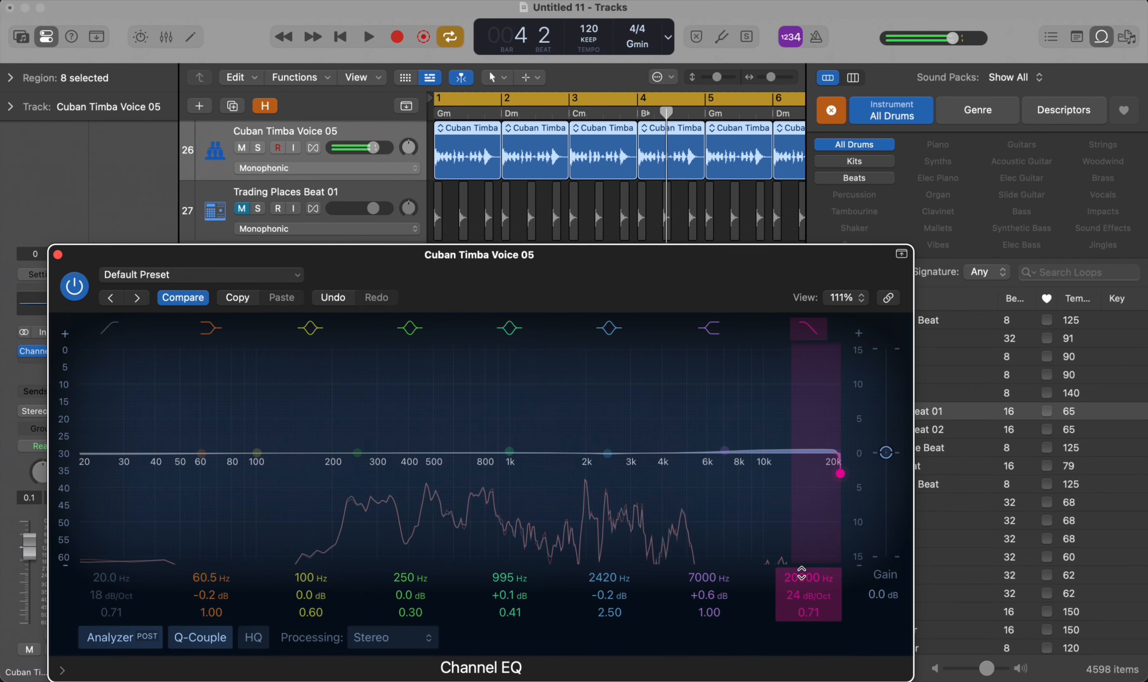
Switch off the vocal's high-cut filter and enable its low-cut filter at 20 Hz, 18 dB/Oct
{"action": "left_click", "coordinate": [807, 329]}
{"action": "left_click", "coordinate": [111, 328]}
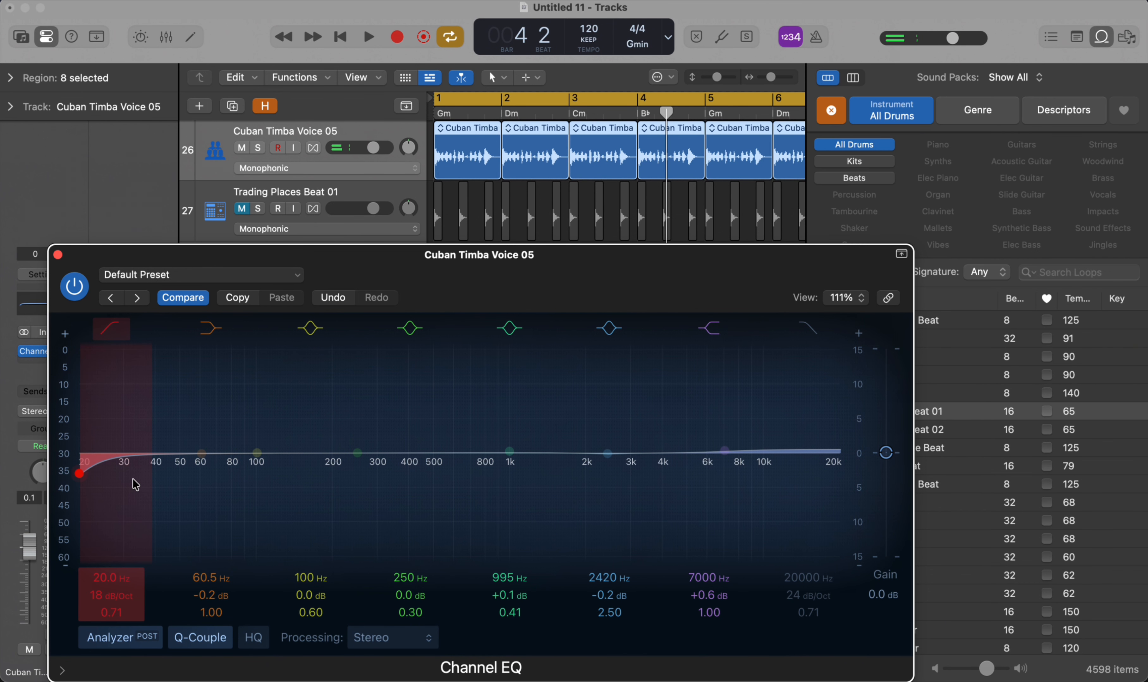